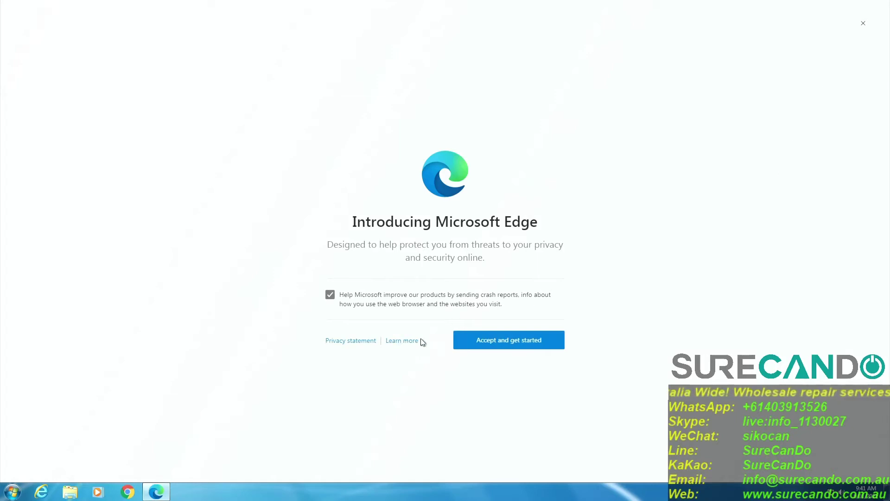
# - Accept Edge's first-run welcome, skip the data import, and close the browser
pyautogui.click(475, 342)
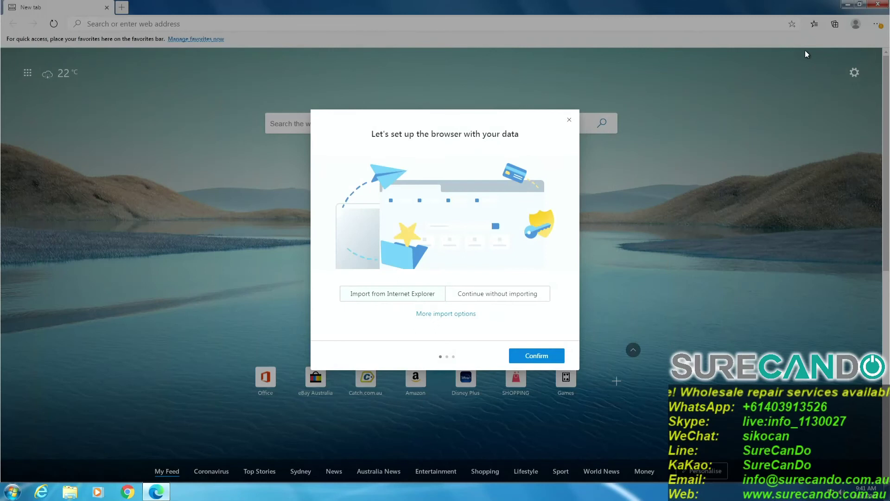
pyautogui.click(570, 120)
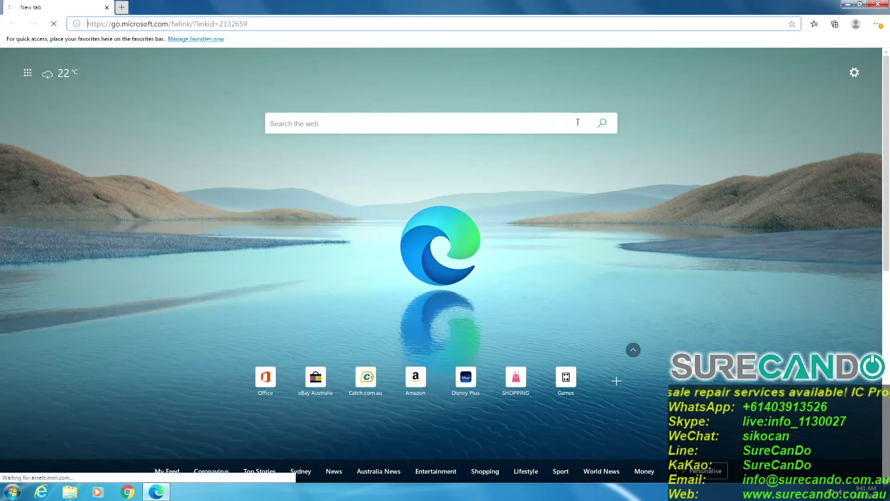
pyautogui.click(878, 4)
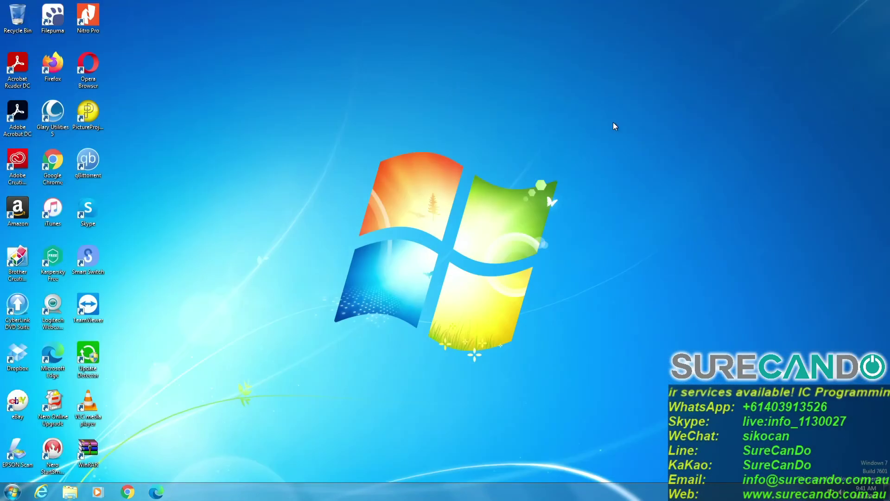
# - Launch setup from the ESD-ISO (H:) drive and approve the User Account Control prompt
pyautogui.press('super+e')
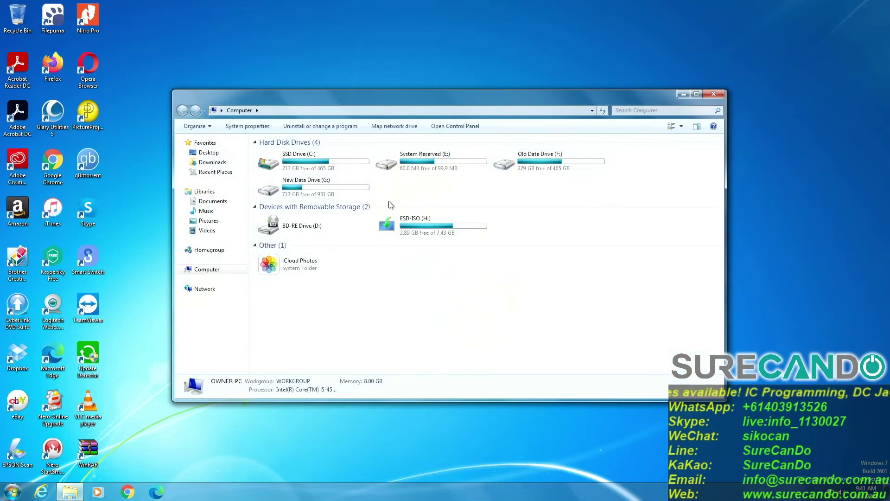
pyautogui.click(383, 224)
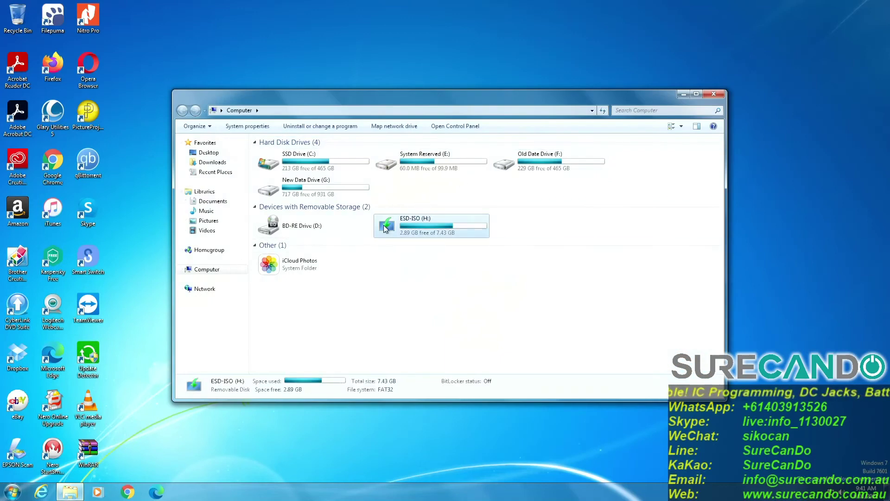
pyautogui.doubleClick(383, 225)
pyautogui.doubleClick(294, 230)
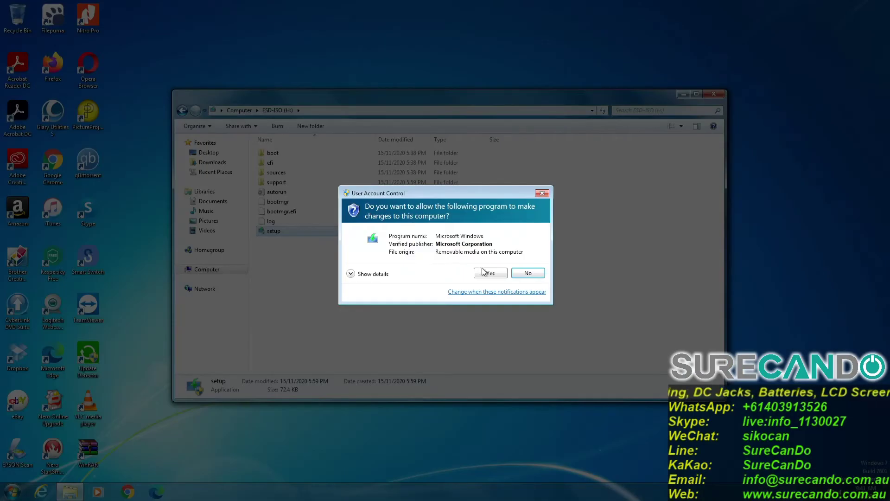
pyautogui.click(487, 273)
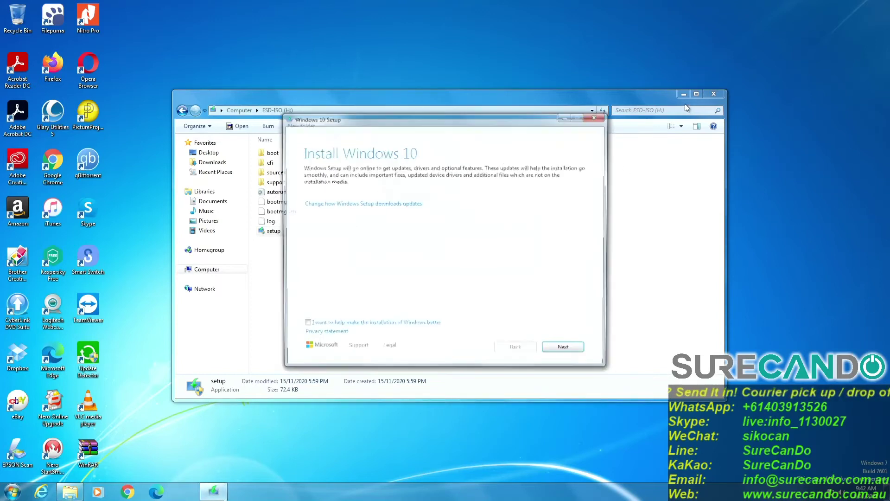
# - Choose 'Not at the moment' for Setup's update downloads and continue to the product key page
pyautogui.click(417, 204)
pyautogui.click(338, 220)
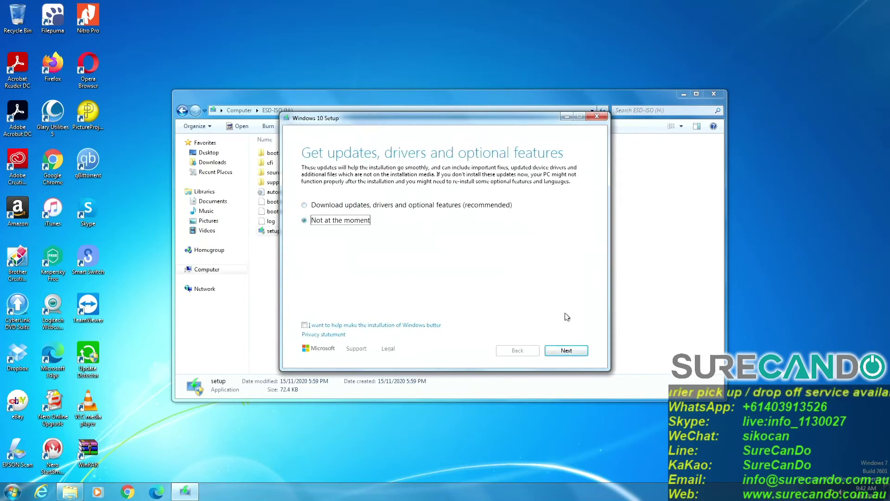
pyautogui.click(555, 348)
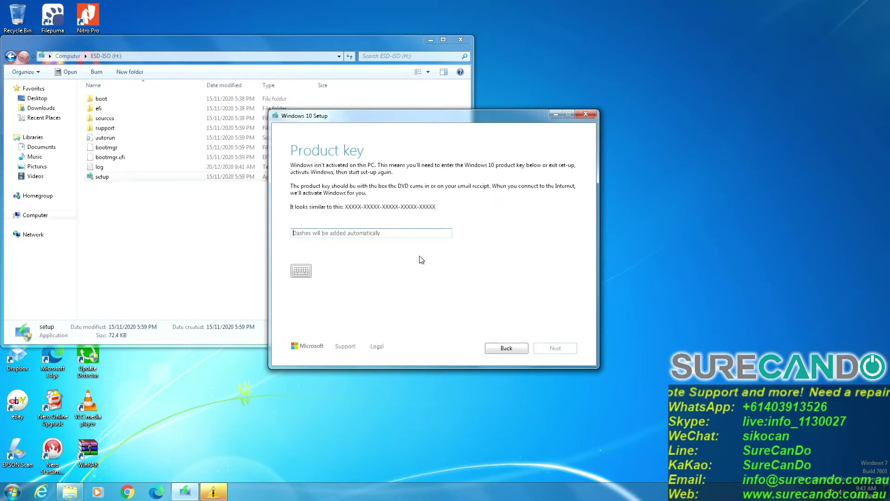
# - View the Computer's System properties, confirm Windows 7 Ultimate 64-bit, then minimize it
pyautogui.moveTo(380, 122); pyautogui.dragTo(425, 120)
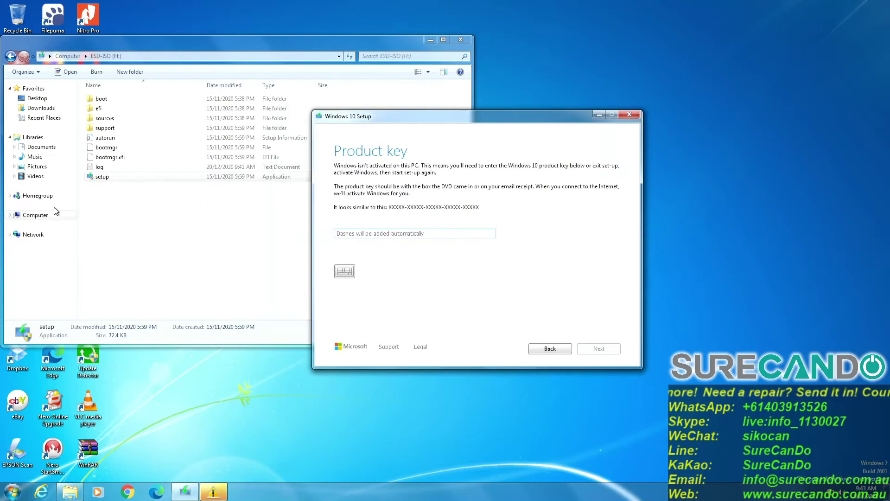
pyautogui.click(53, 215)
pyautogui.rightClick(114, 245)
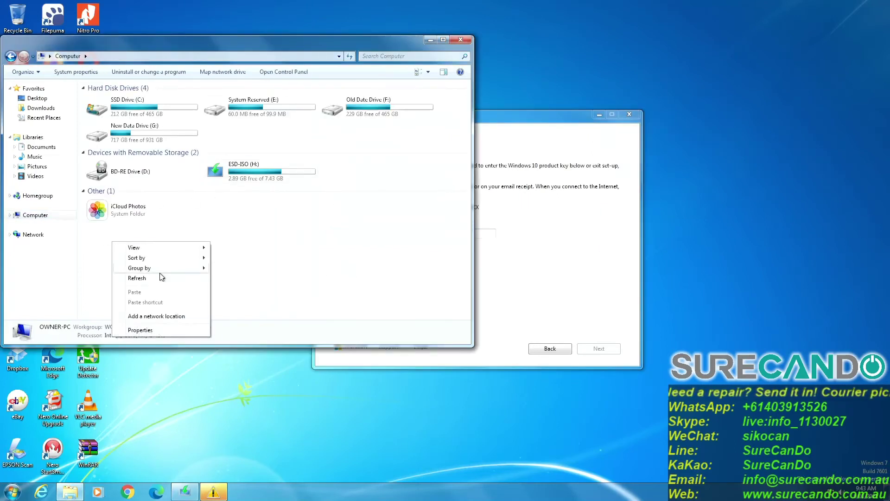
pyautogui.click(162, 328)
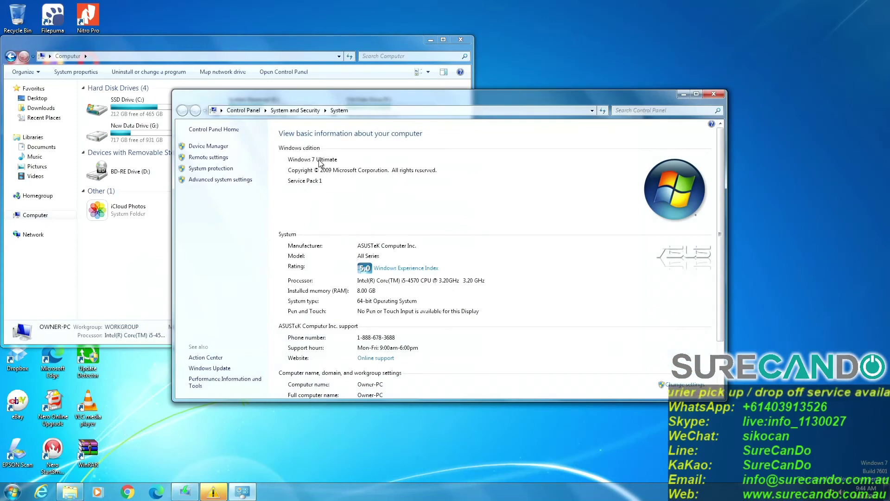
pyautogui.scroll(-1, 443, 211)
pyautogui.scroll(2, 566, 242)
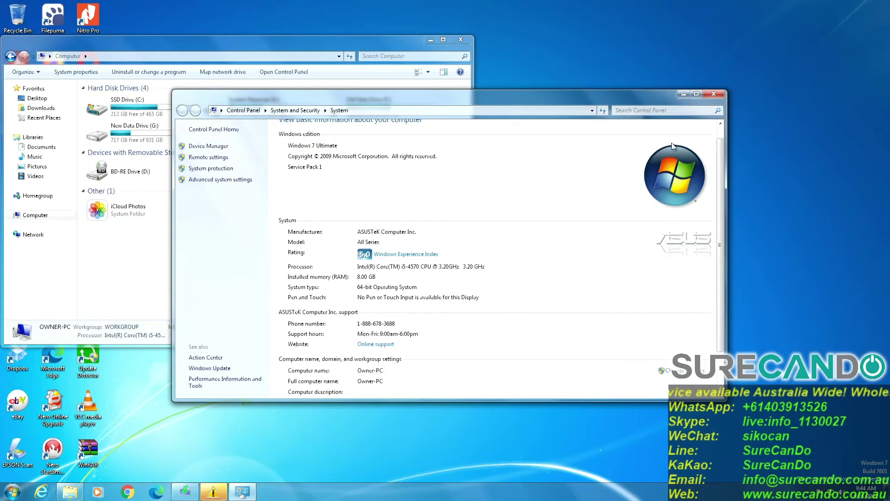
pyautogui.click(684, 95)
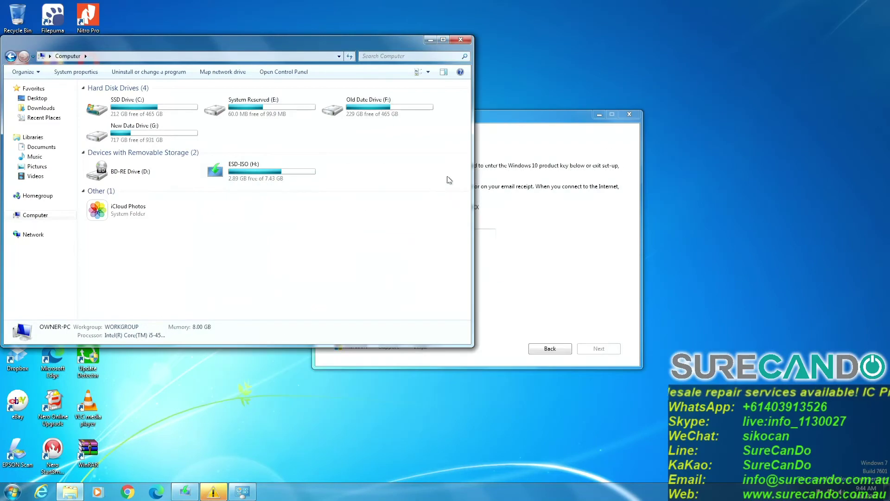
# - Quit Windows 10 Setup at the product key page and launch Google Chrome
pyautogui.click(499, 145)
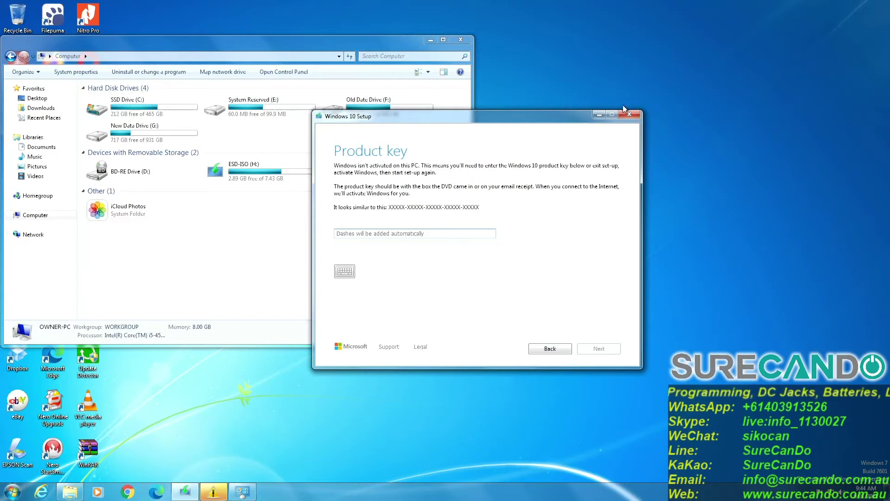
pyautogui.click(638, 111)
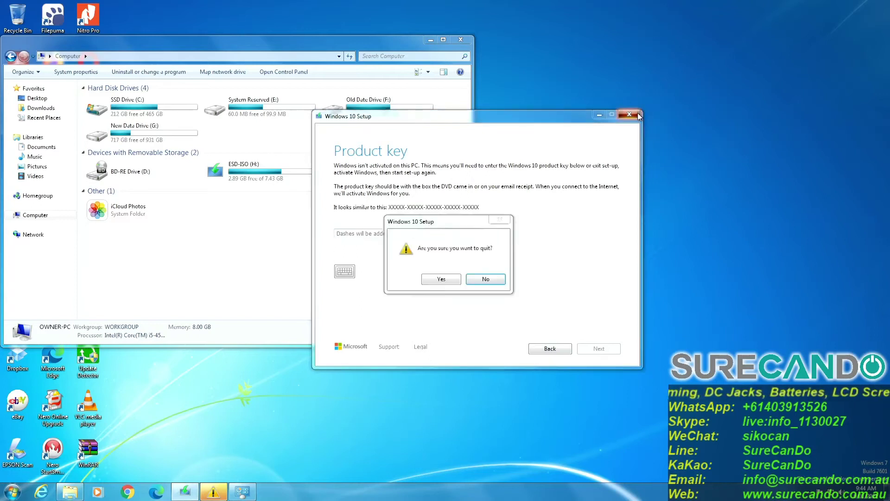
pyautogui.click(444, 280)
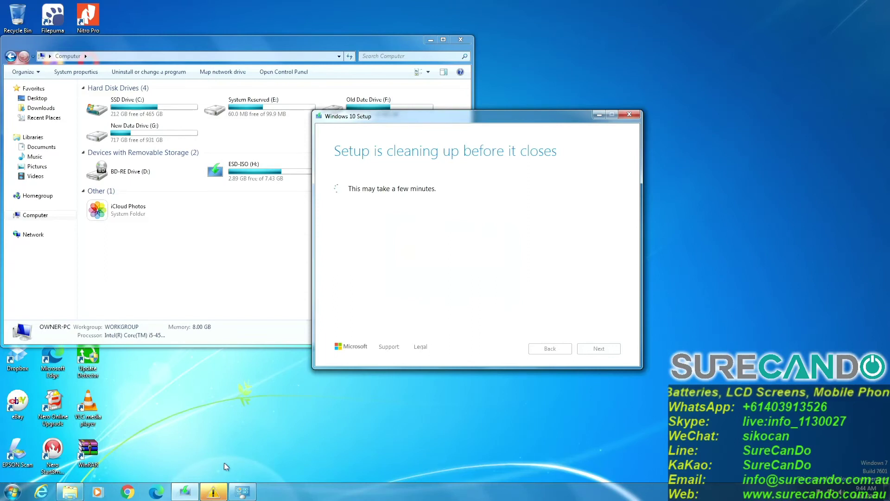
pyautogui.click(127, 492)
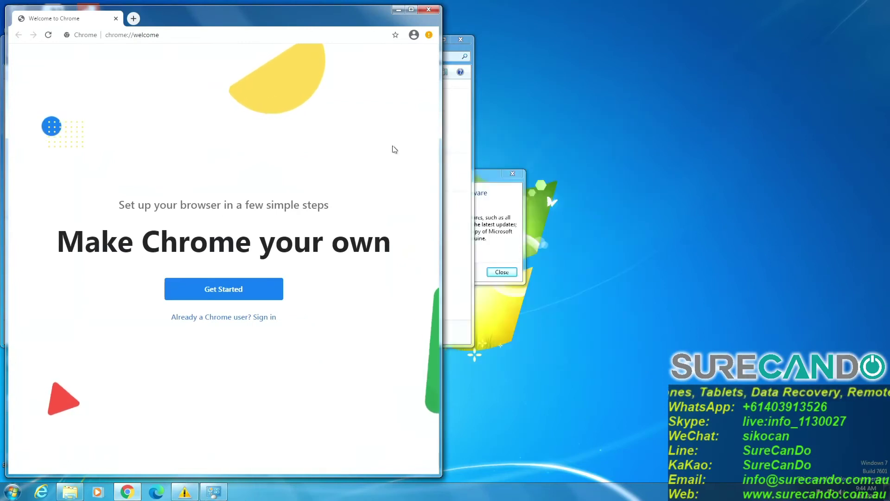
# - Search Google for 'windows 7 downgrade tool'
pyautogui.click(240, 37)
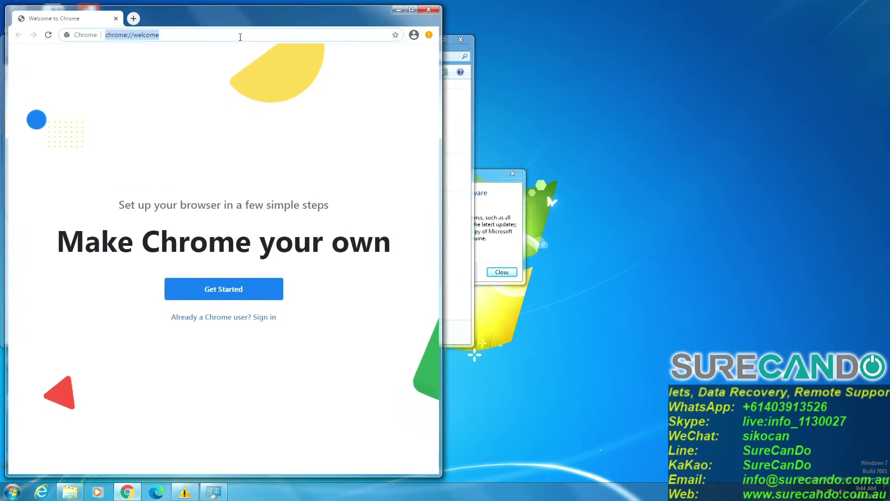
pyautogui.write('winmdows')
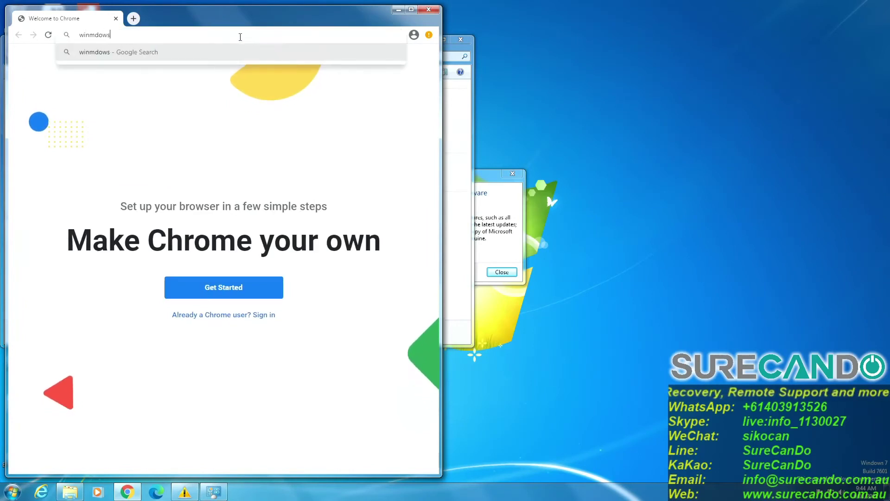
pyautogui.hotkey('ctrl', 'a')
pyautogui.write('windows ')
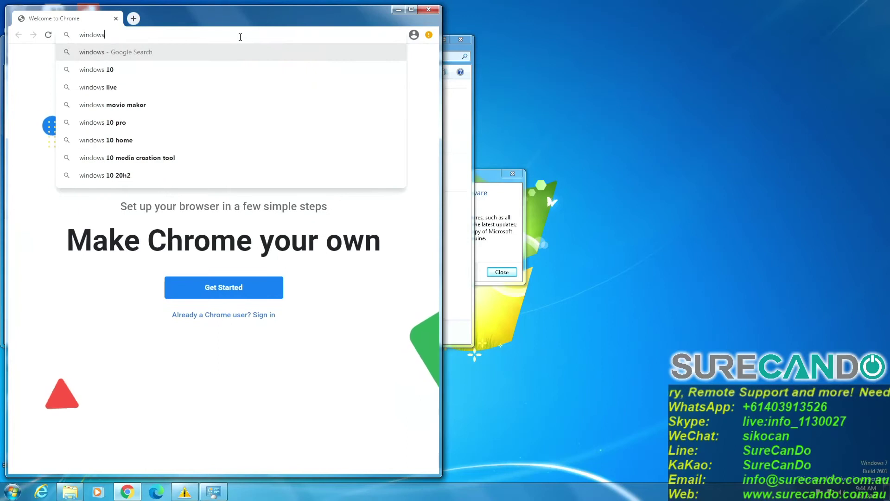
pyautogui.write('7 downg')
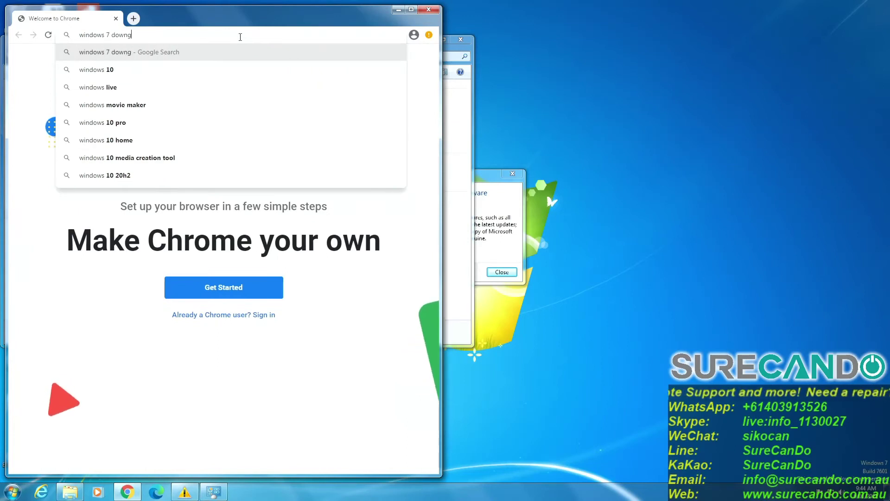
pyautogui.write('rade tool')
pyautogui.press('Return')
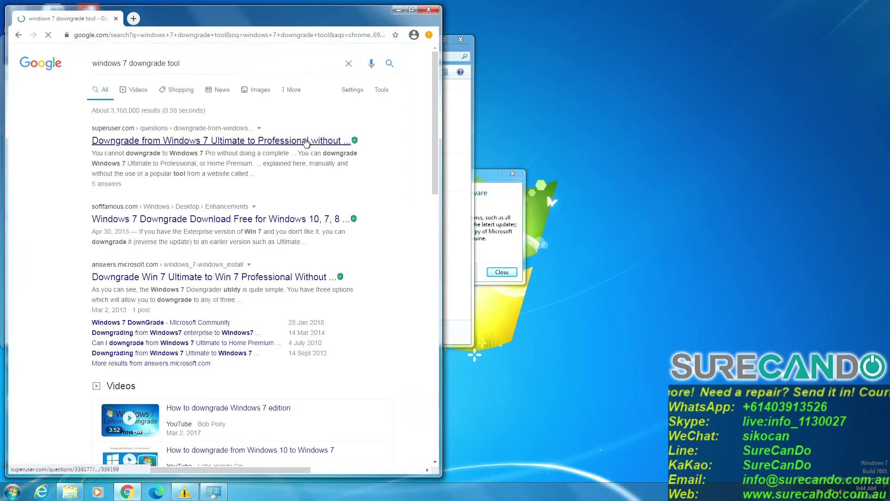
# - Open the Super User thread on downgrading Windows 7 Ultimate and read through its answers
pyautogui.click(306, 141)
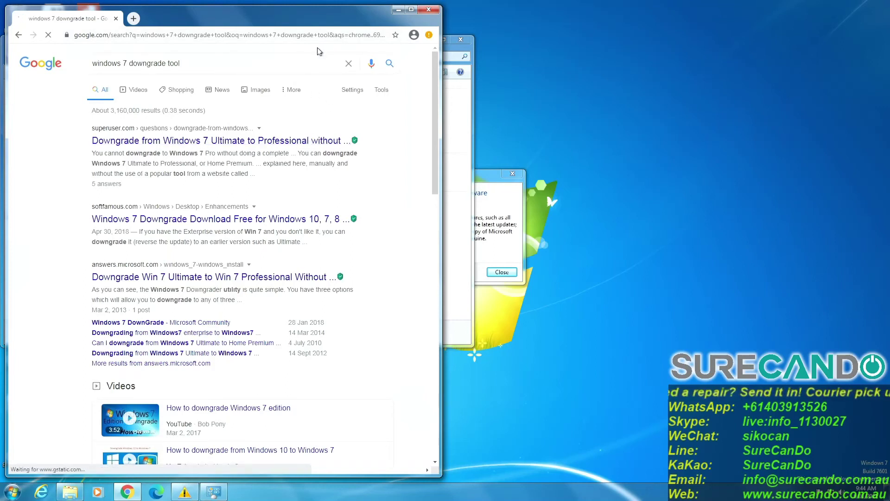
pyautogui.click(411, 10)
pyautogui.scroll(-4, 355, 205)
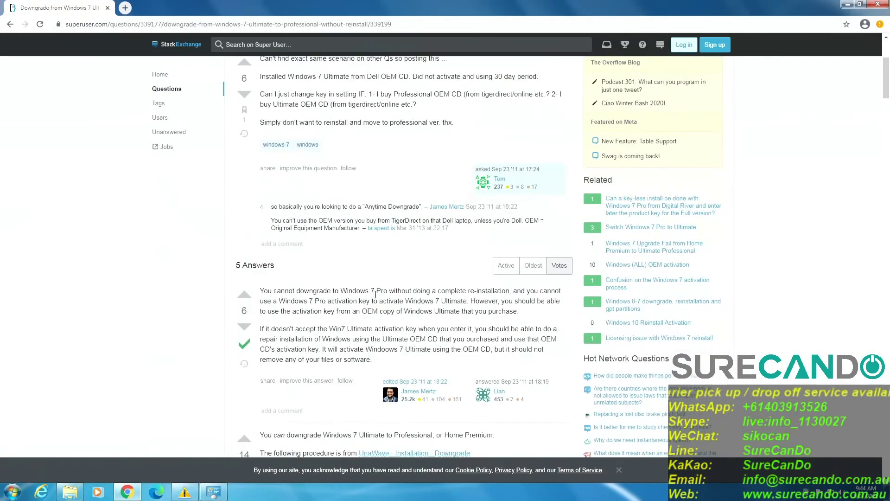
pyautogui.scroll(-3, 376, 294)
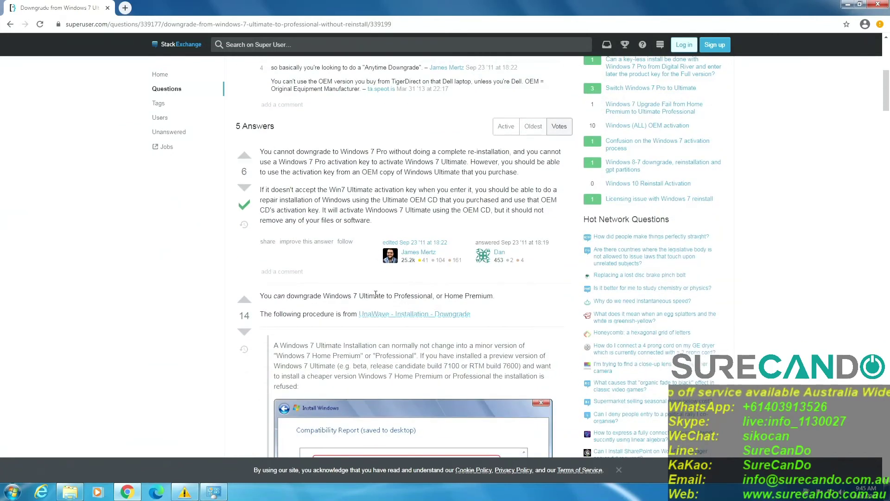
pyautogui.scroll(-6, 376, 294)
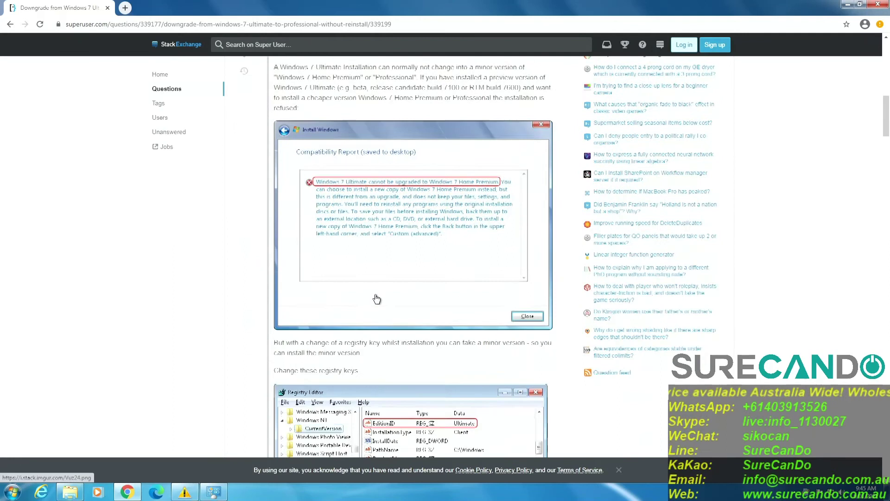
pyautogui.scroll(-10, 376, 299)
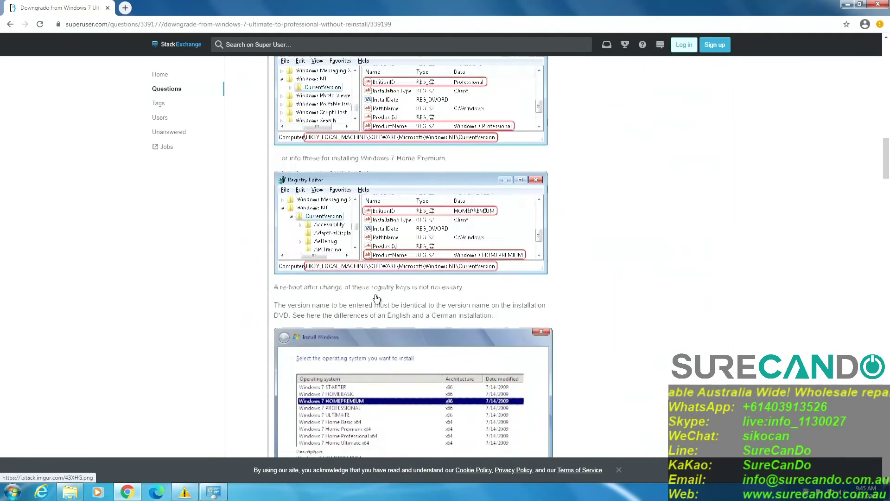
pyautogui.scroll(-10, 376, 299)
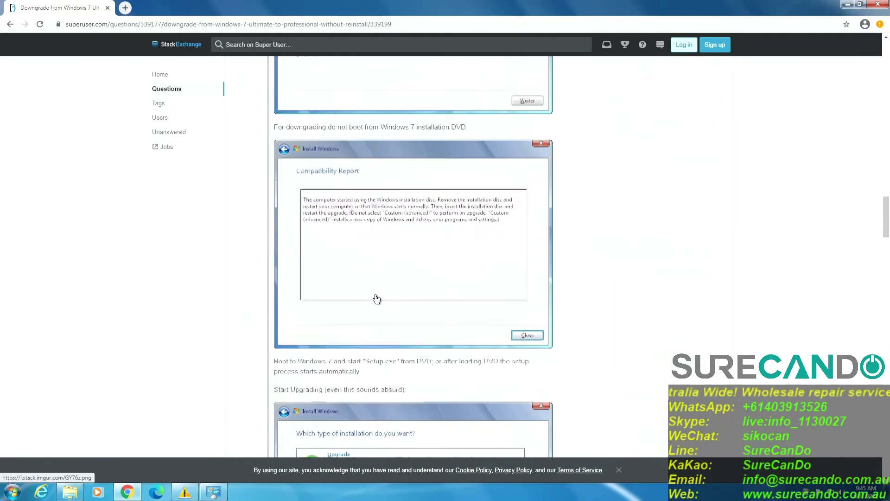
pyautogui.scroll(-7, 376, 299)
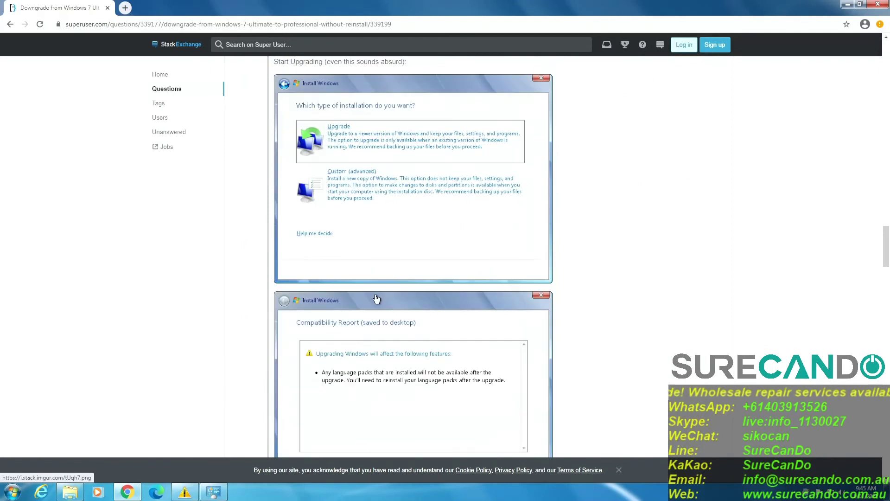
pyautogui.scroll(-10, 377, 298)
pyautogui.scroll(-7, 376, 298)
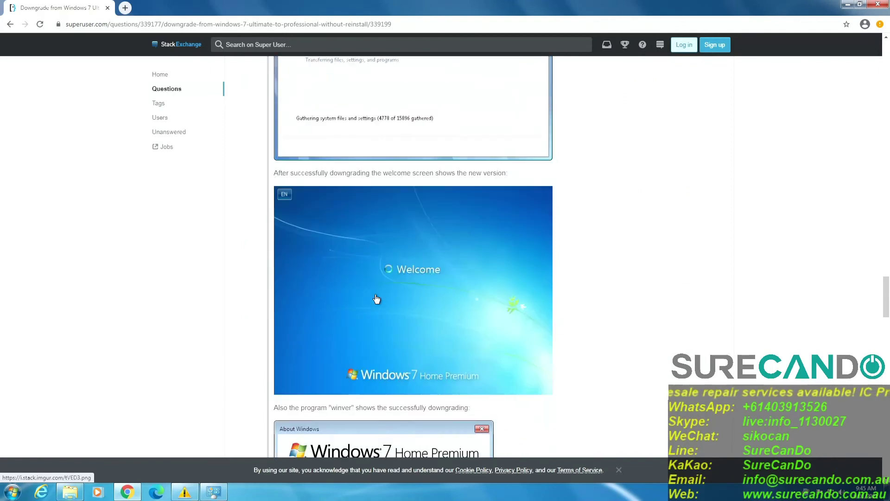
pyautogui.scroll(-5, 376, 299)
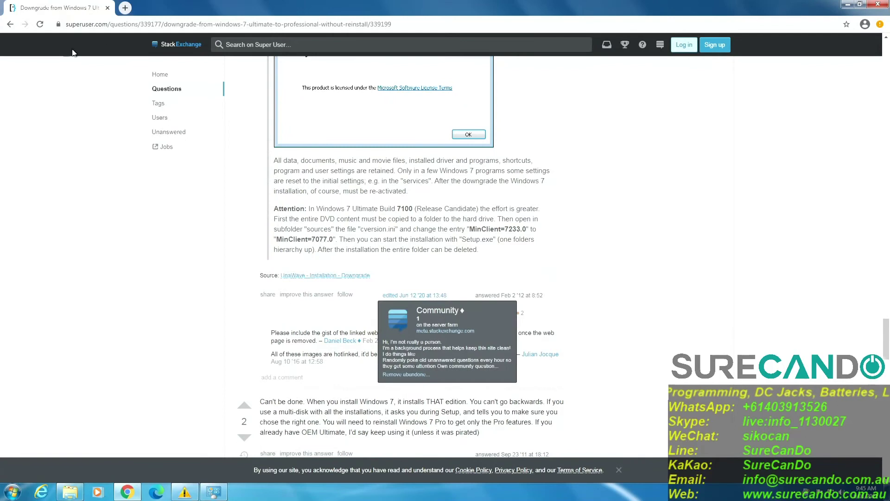
# - Open the softfamous search result in a new tab
pyautogui.click(10, 24)
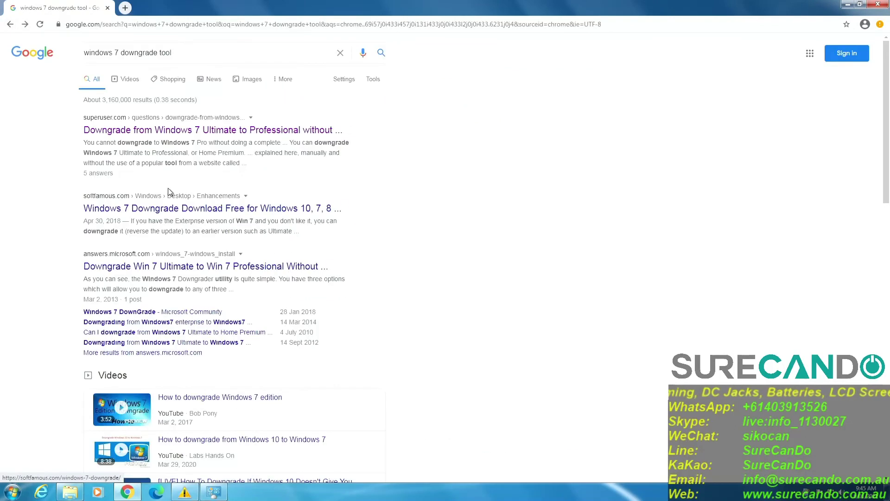
pyautogui.rightClick(173, 206)
pyautogui.click(194, 212)
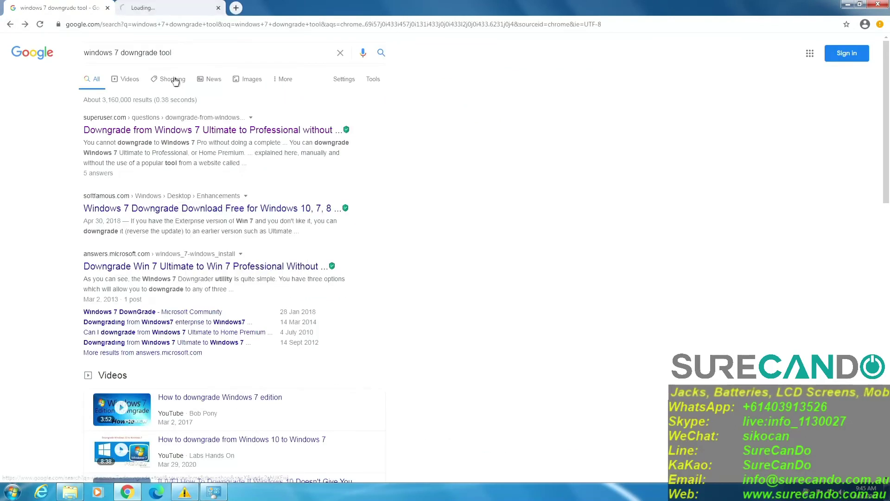
pyautogui.click(174, 10)
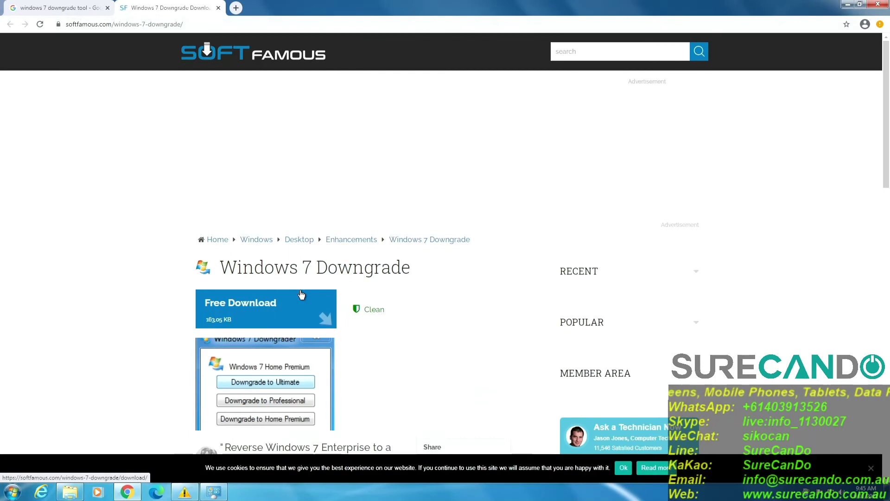
# - Download the Windows_7_Enterprise_Downgrade_by_MP7000.zip archive and open it
pyautogui.click(301, 294)
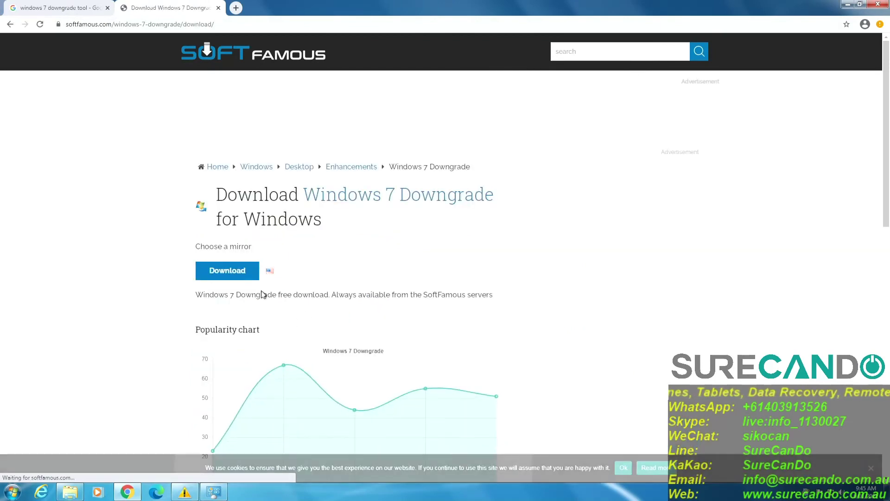
pyautogui.click(246, 277)
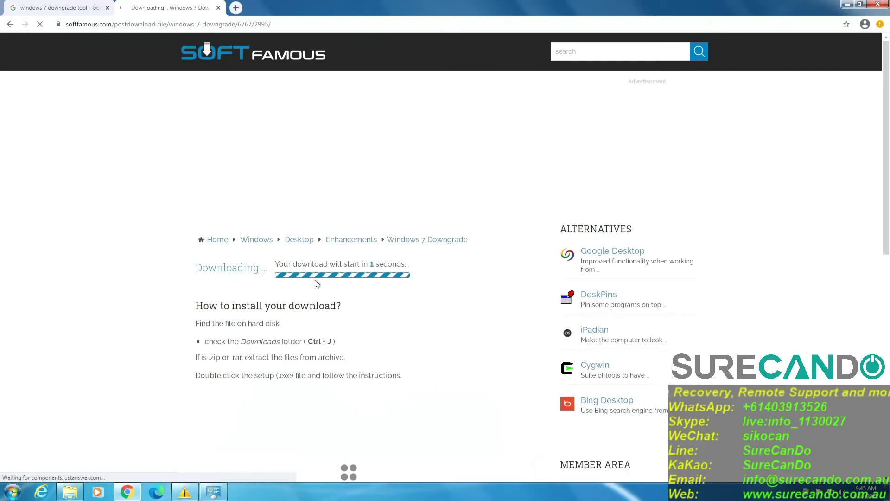
pyautogui.scroll(-2, 315, 355)
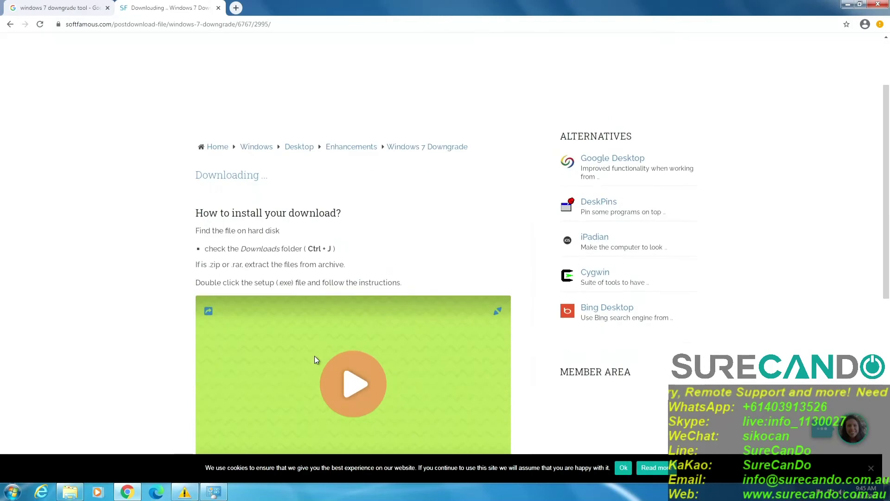
pyautogui.scroll(-2, 317, 356)
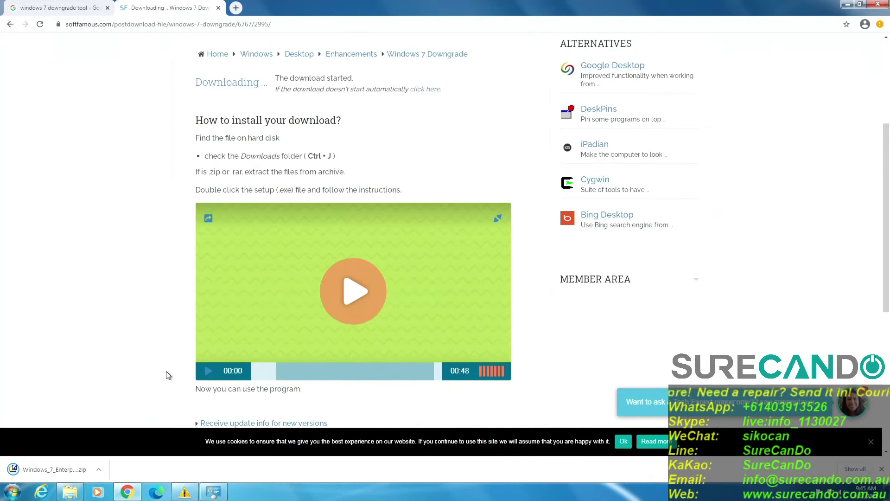
pyautogui.click(76, 466)
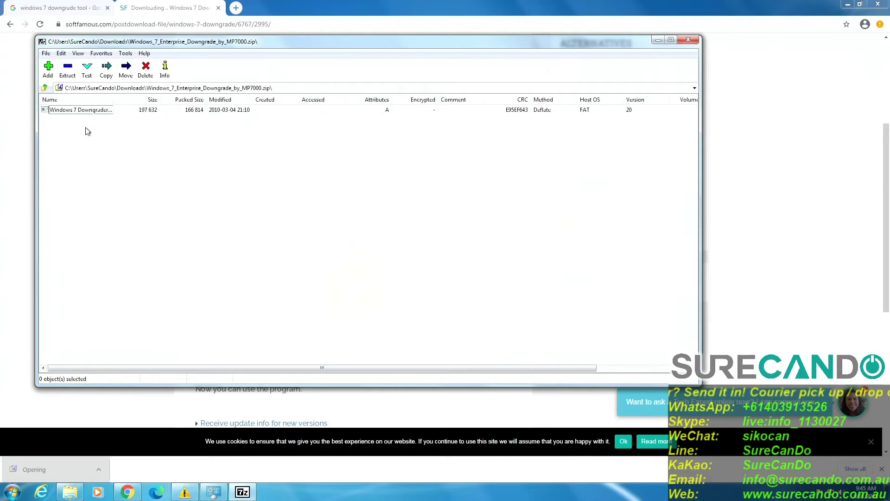
# - Run Windows 7 Downgrader from the archive, try Downgrade to Home Premium, and quit the access-denied error
pyautogui.click(82, 112)
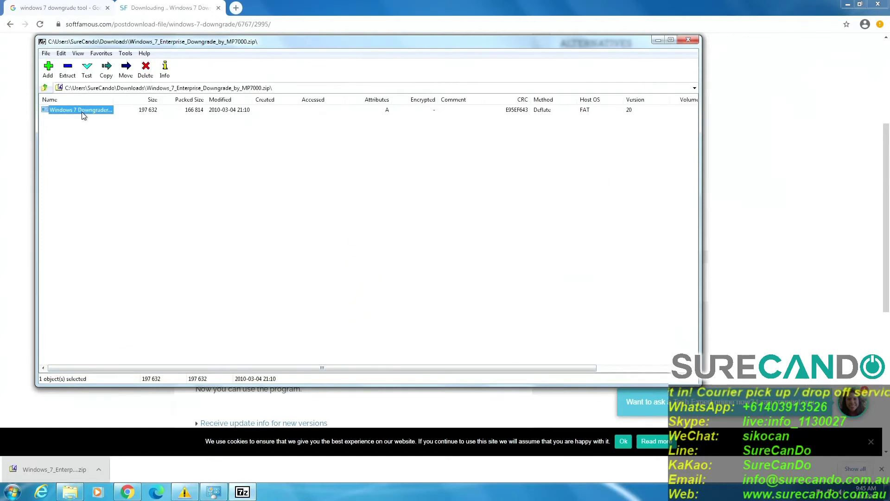
pyautogui.doubleClick(81, 111)
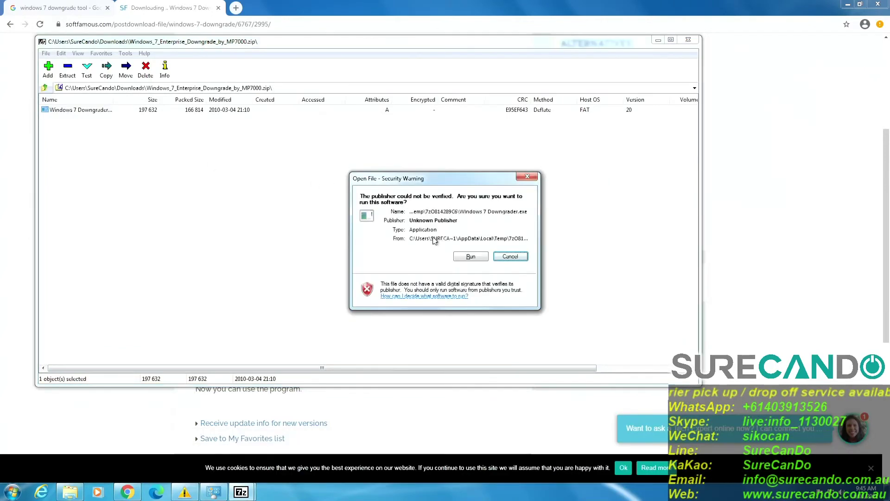
pyautogui.click(461, 256)
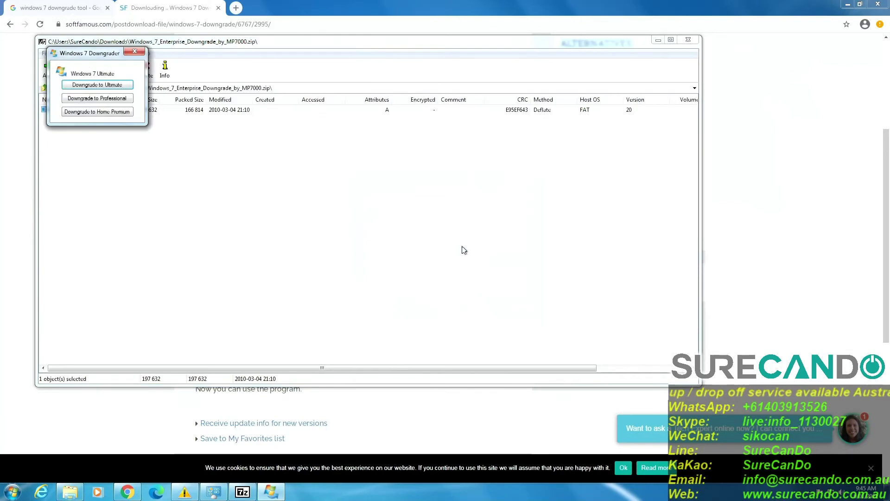
pyautogui.moveTo(103, 56); pyautogui.dragTo(259, 148)
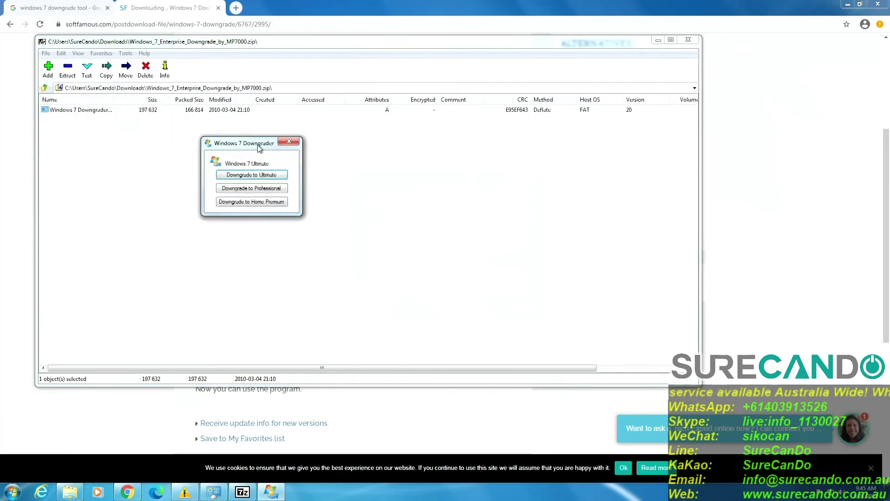
pyautogui.click(283, 206)
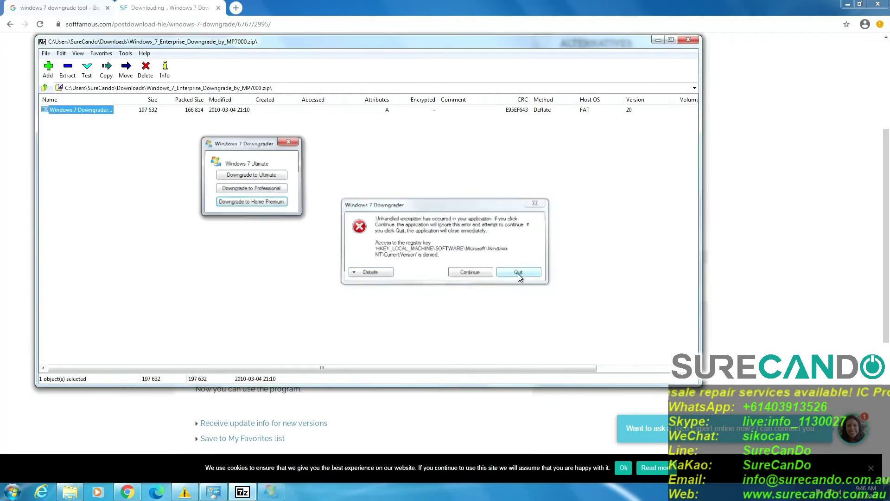
pyautogui.click(518, 273)
# - Copy Windows 7 Downgrader.exe out of the archive into Downloads
pyautogui.rightClick(107, 114)
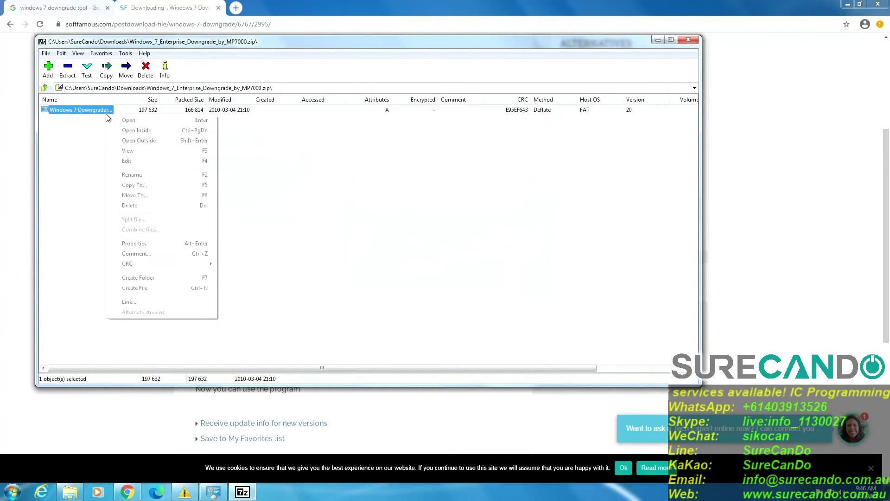
pyautogui.click(137, 185)
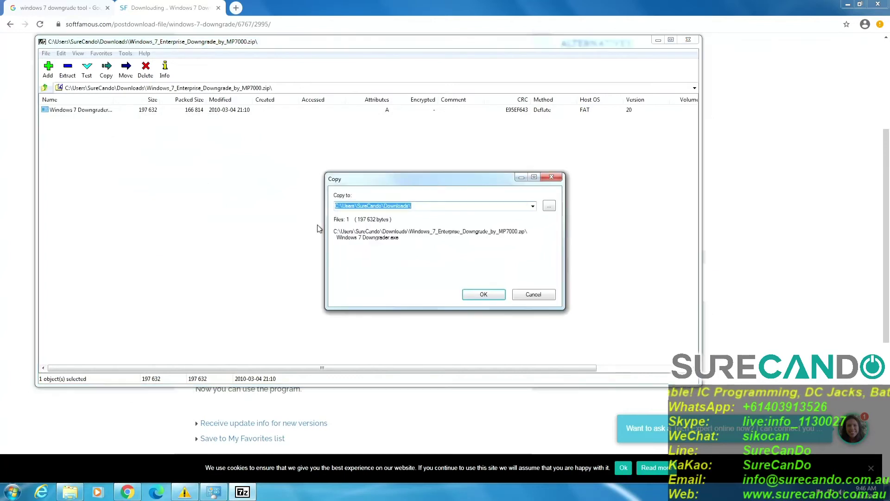
pyautogui.click(435, 209)
pyautogui.press('Return')
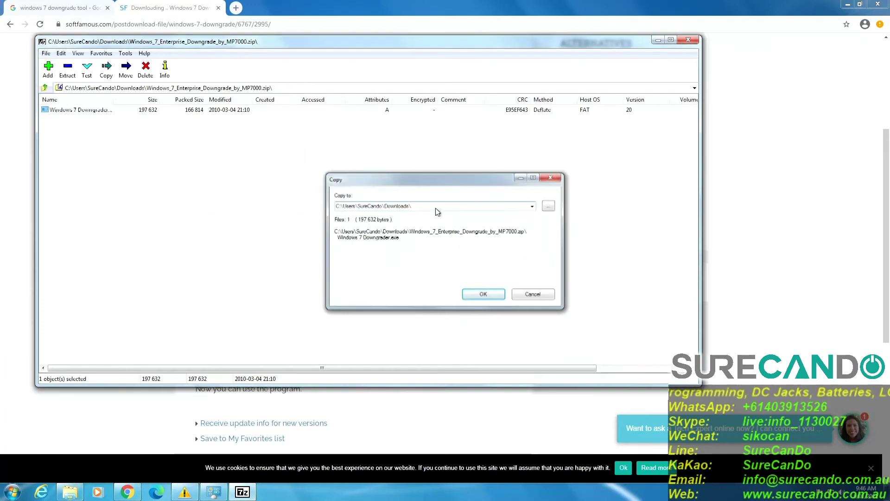
# - Run Windows 7 Downgrader from Downloads as administrator, then close it and the Downloads window
pyautogui.press('super+e')
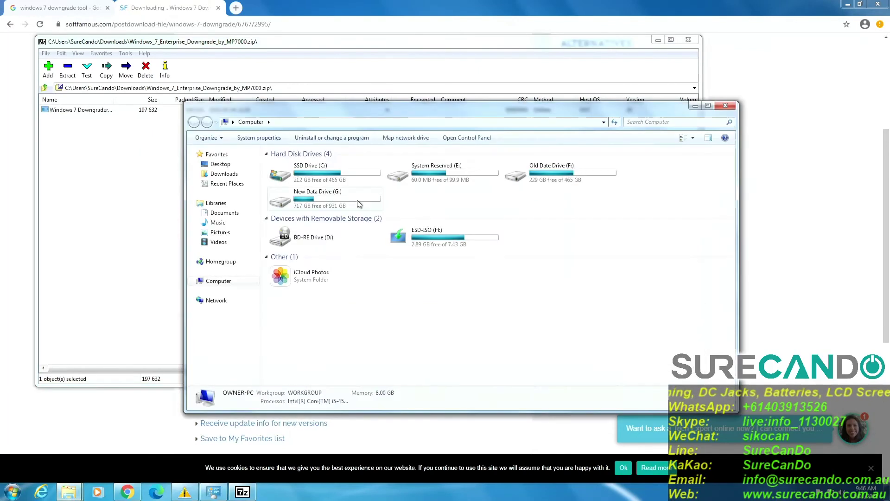
pyautogui.click(229, 175)
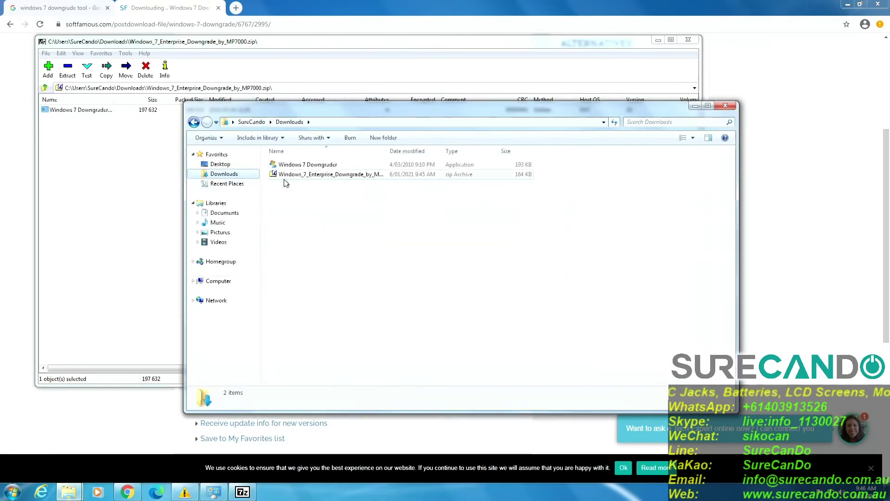
pyautogui.click(307, 165)
pyautogui.rightClick(312, 168)
pyautogui.click(326, 185)
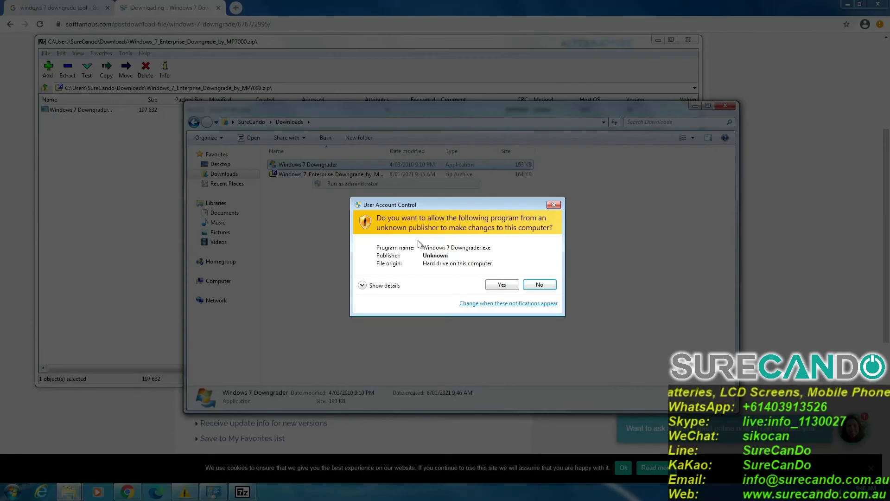
pyautogui.click(501, 284)
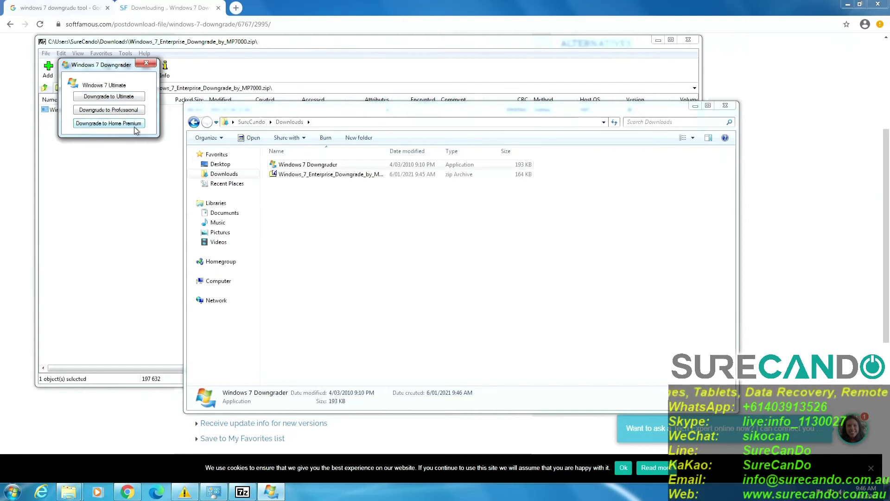
pyautogui.click(725, 106)
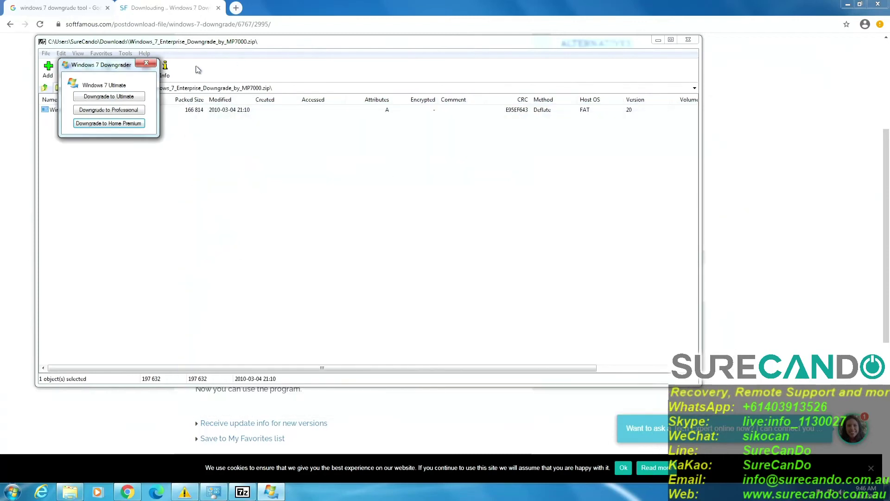
pyautogui.click(145, 63)
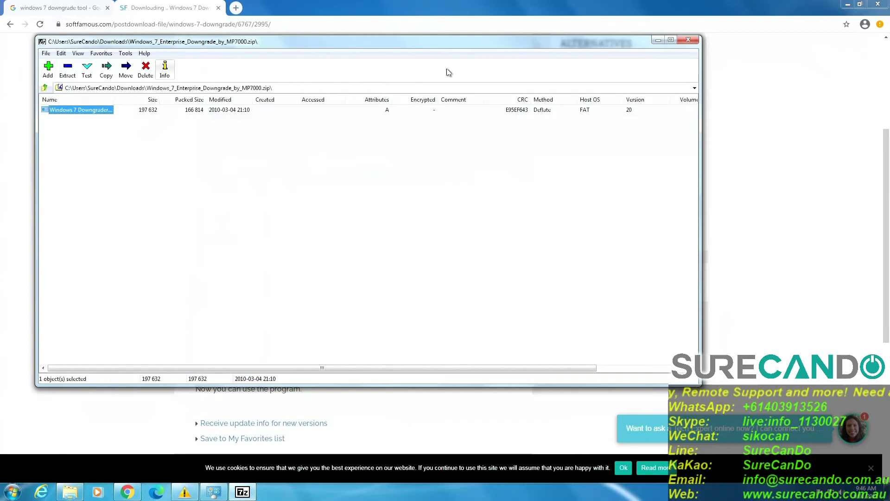
# - Close 7-Zip and check the System page (Win+Pause) still shows Windows 7 Ultimate
pyautogui.click(682, 42)
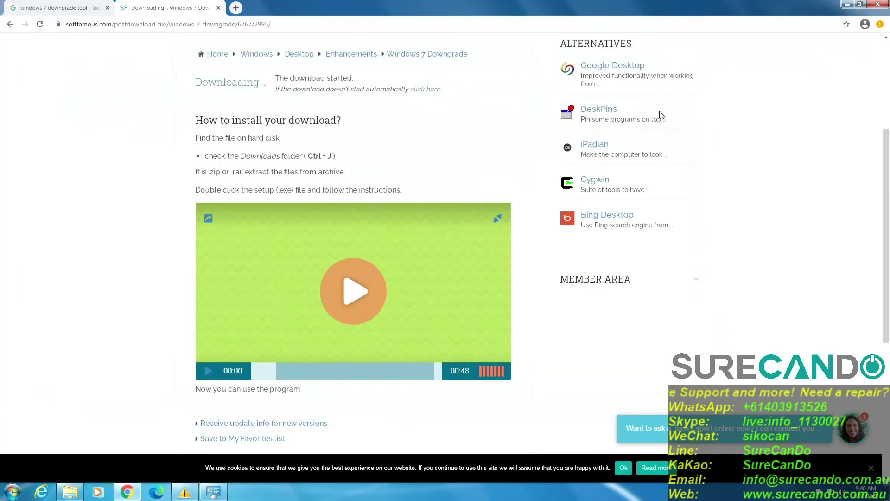
pyautogui.scroll(3, 679, 177)
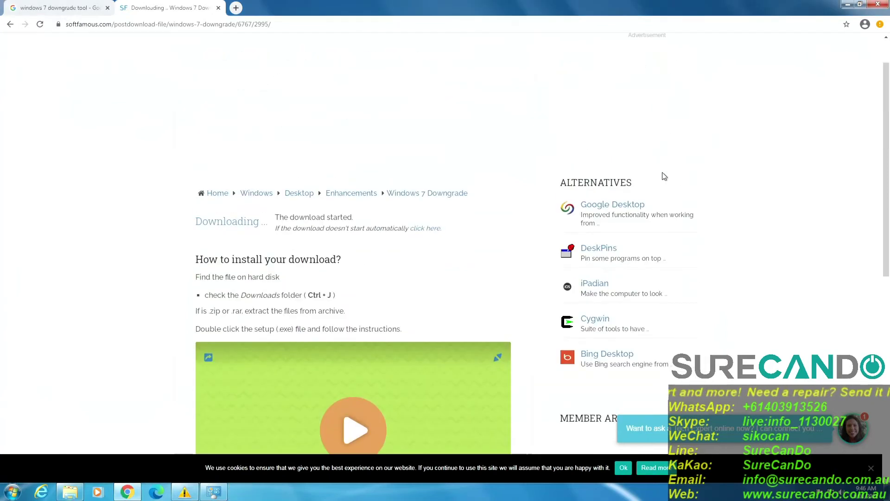
pyautogui.press('super+e')
pyautogui.press('super+Pause')
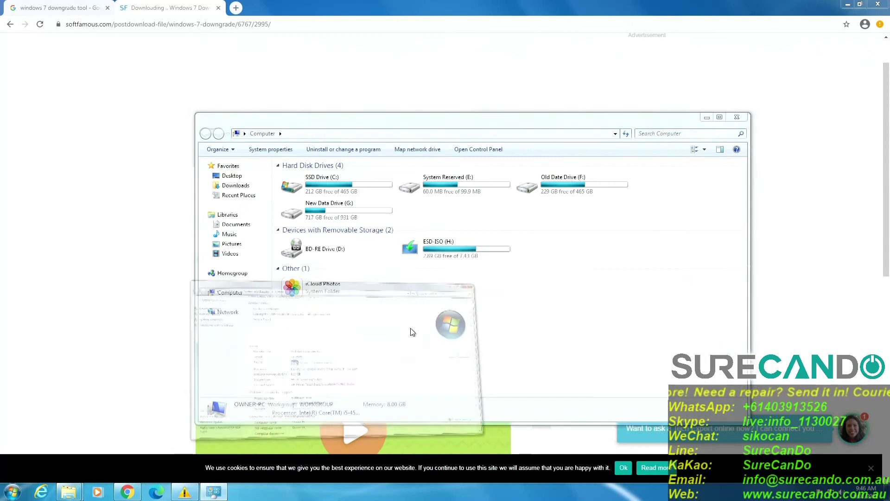
pyautogui.scroll(1, 445, 246)
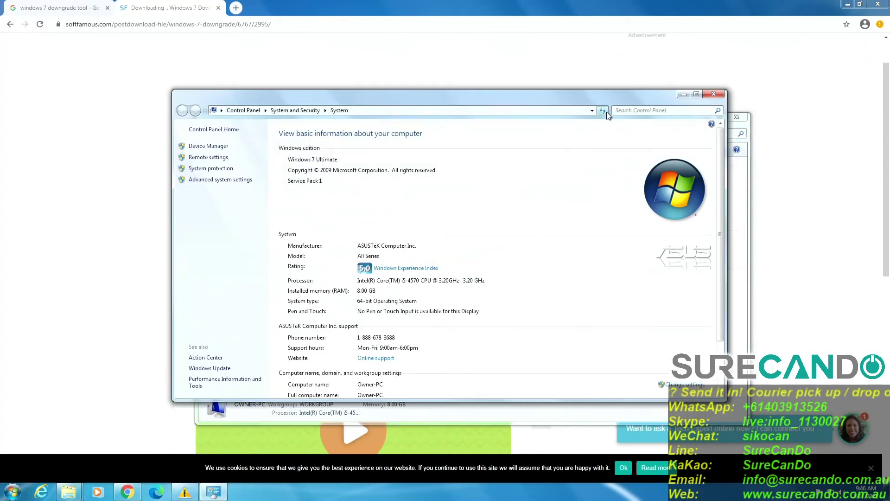
pyautogui.click(720, 93)
pyautogui.rightClick(510, 299)
pyautogui.press('super+Pause')
# - Restart the PC from the Start menu's shutdown options
pyautogui.press('super')
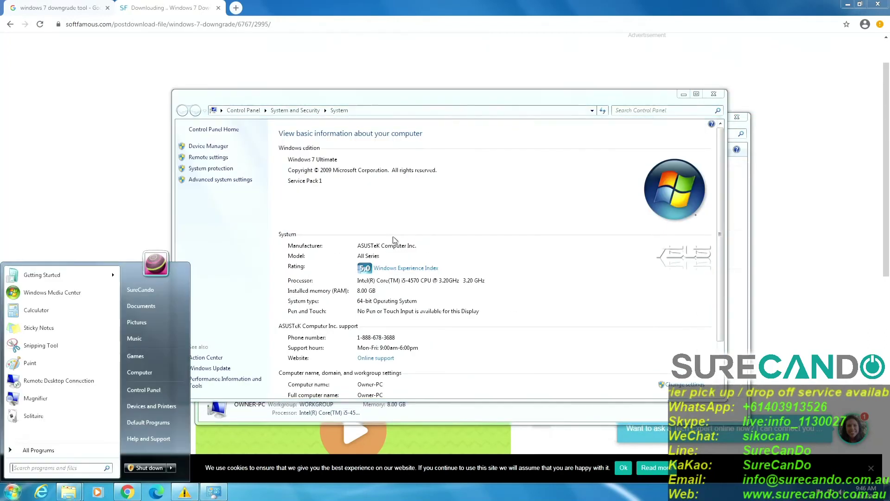
pyautogui.click(171, 467)
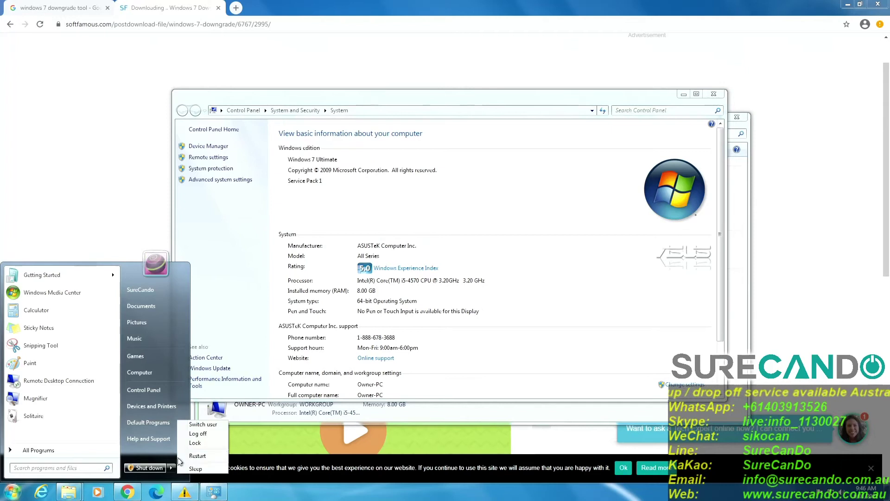
pyautogui.click(180, 455)
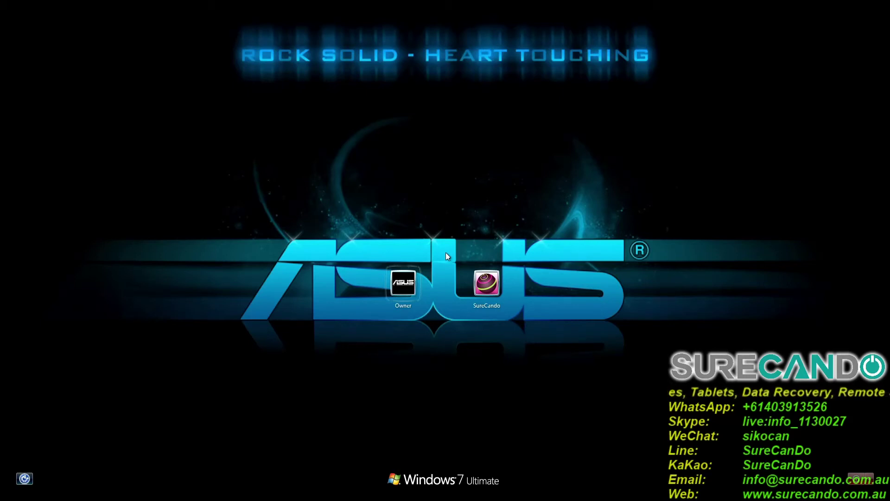
# - Select the second user account tile on the Windows 7 logon screen to sign in
pyautogui.click(486, 283)
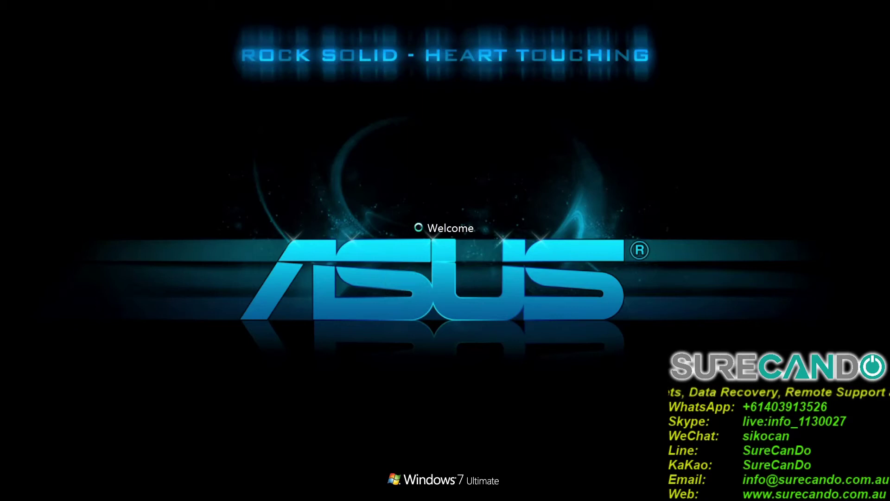
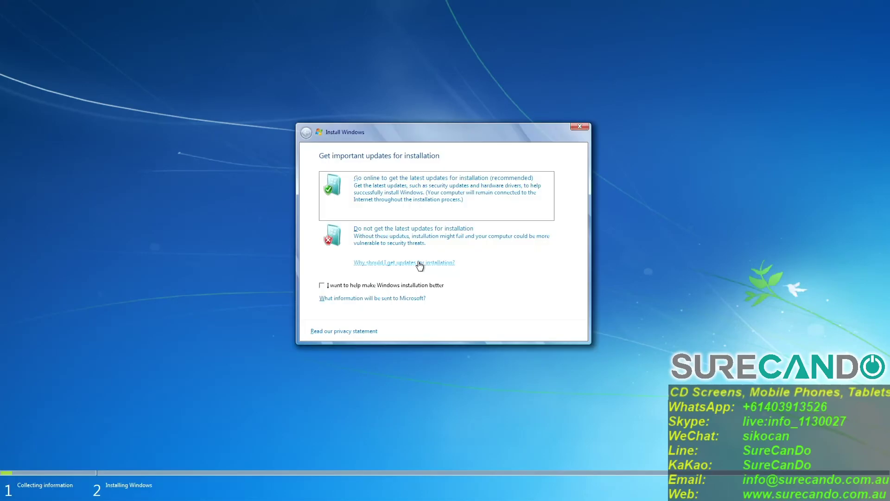
# - Skip the online updates, accept the licence terms and choose the Upgrade installation type
pyautogui.click(377, 240)
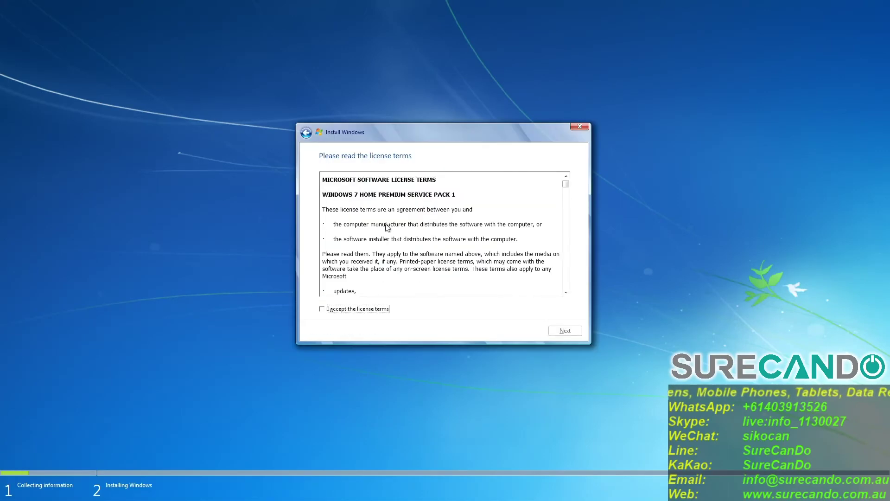
pyautogui.click(376, 309)
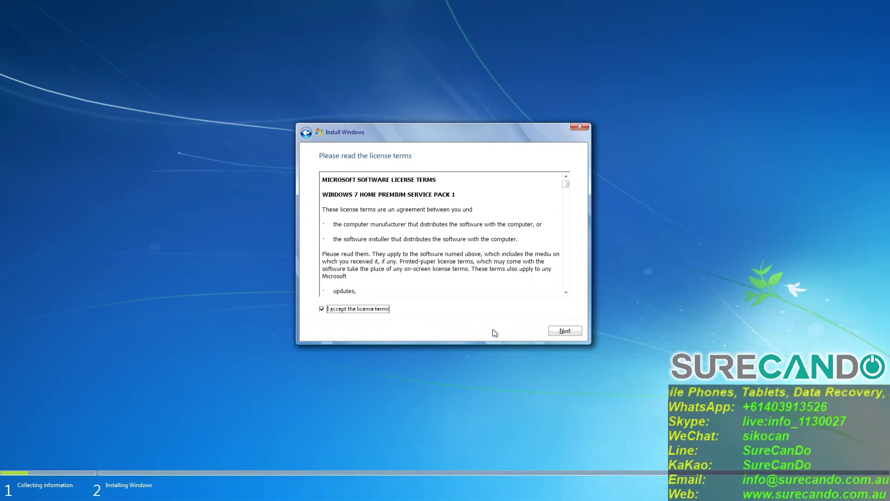
pyautogui.click(558, 329)
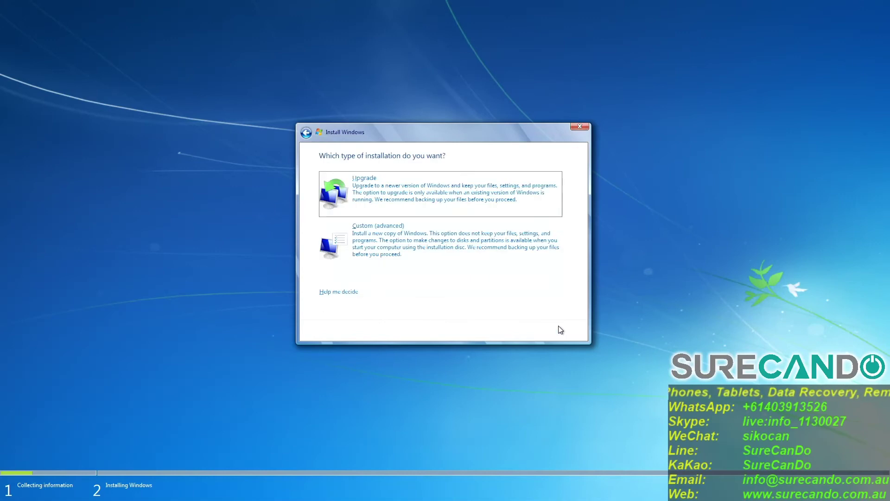
pyautogui.click(495, 199)
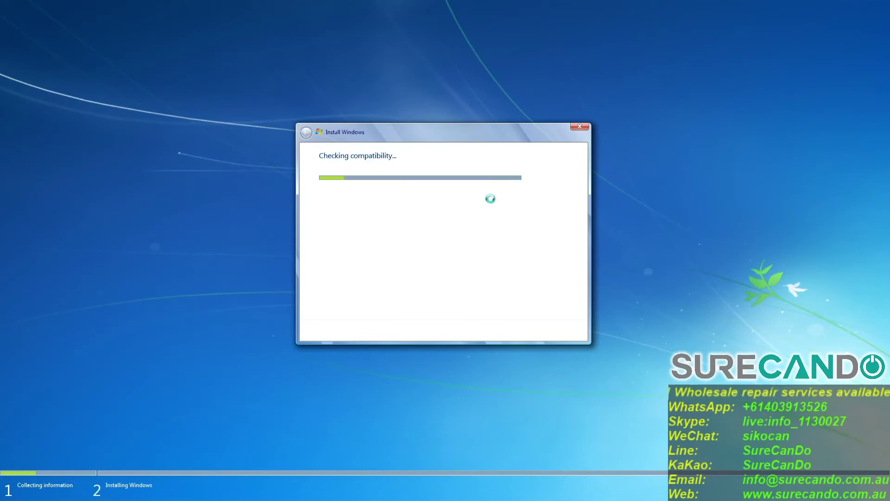
# - Get past the iTunes compatibility report in the installer, then bring the I: drive folder forward
pyautogui.hotkey('alt', 'Tab')
pyautogui.hotkey('alt', 'Tab')
pyautogui.hotkey('alt', 'shift', 'Tab')
pyautogui.hotkey('alt', 'Tab')
pyautogui.hotkey('alt', 'Tab')
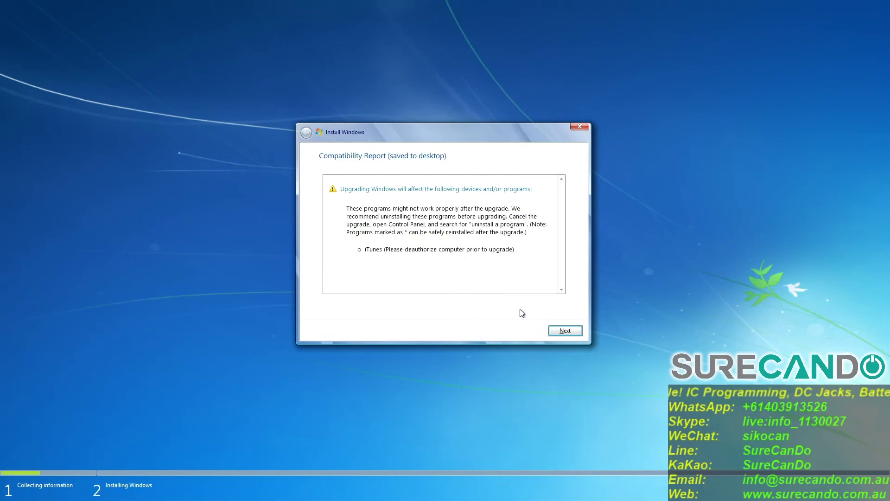
pyautogui.click(555, 333)
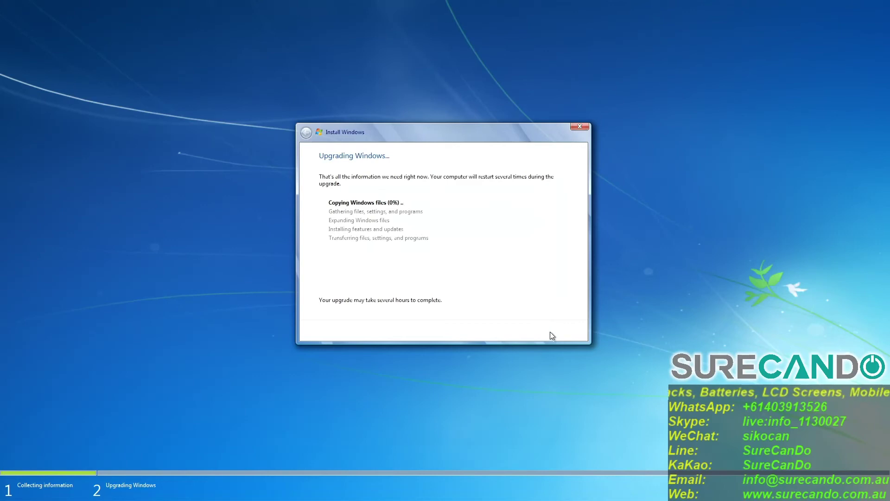
pyautogui.hotkey('alt', 'Tab')
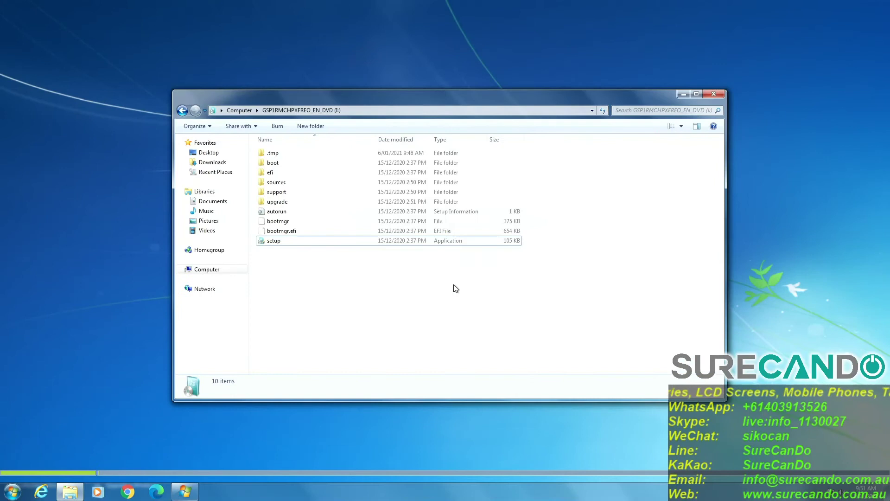
# - View the installation drive's properties, then return to the folder window
pyautogui.rightClick(454, 284)
pyautogui.press('Up')
pyautogui.press('Return')
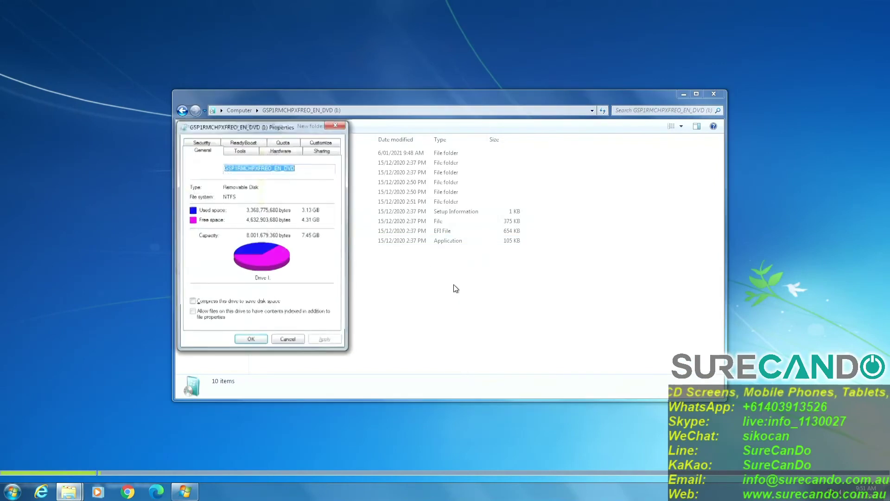
pyautogui.click(366, 262)
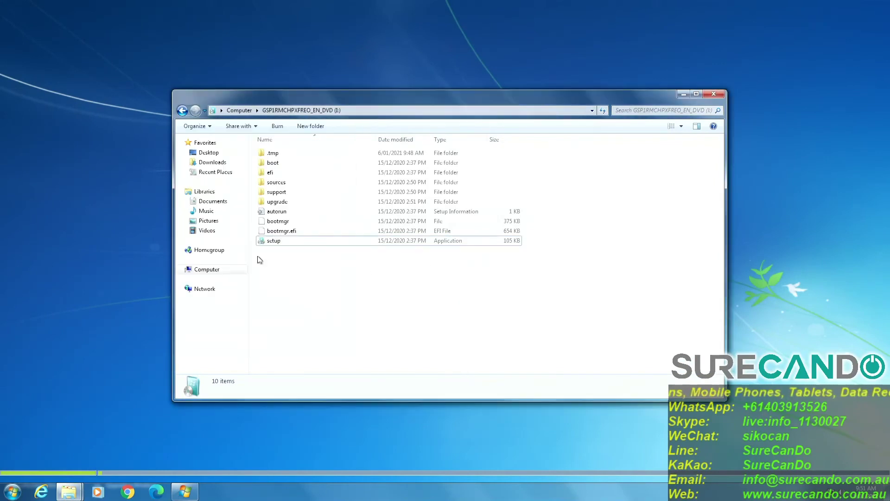
# - Open the System page from Computer's Properties to confirm Windows 7 Ultimate SP1 64-bit
pyautogui.click(209, 268)
pyautogui.rightClick(210, 269)
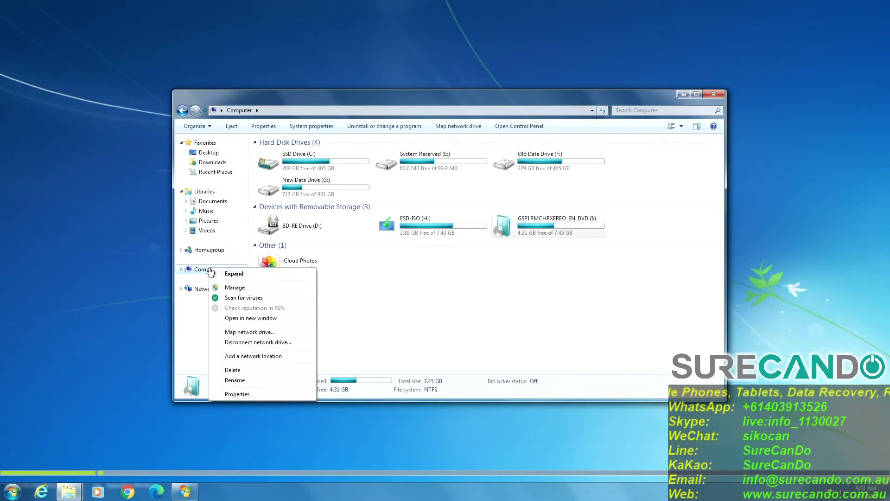
pyautogui.press('Up')
pyautogui.press('Return')
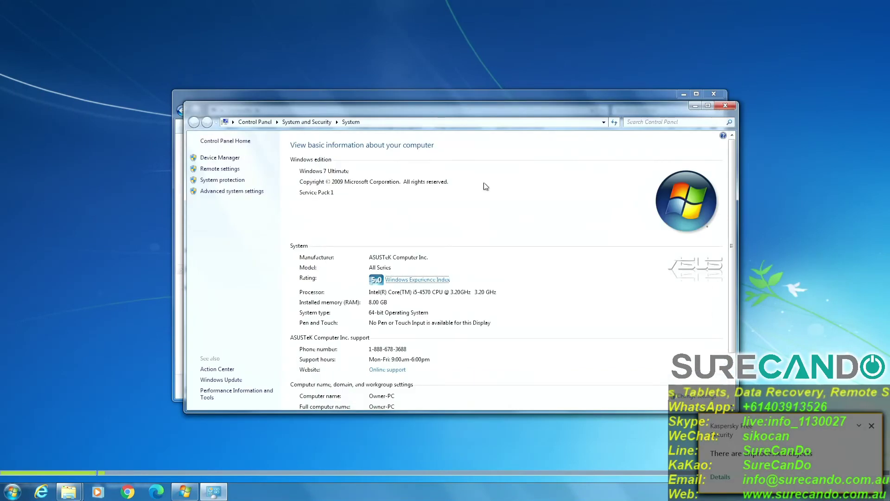
pyautogui.hotkey('alt', 'Tab')
pyautogui.hotkey('alt', 'Tab')
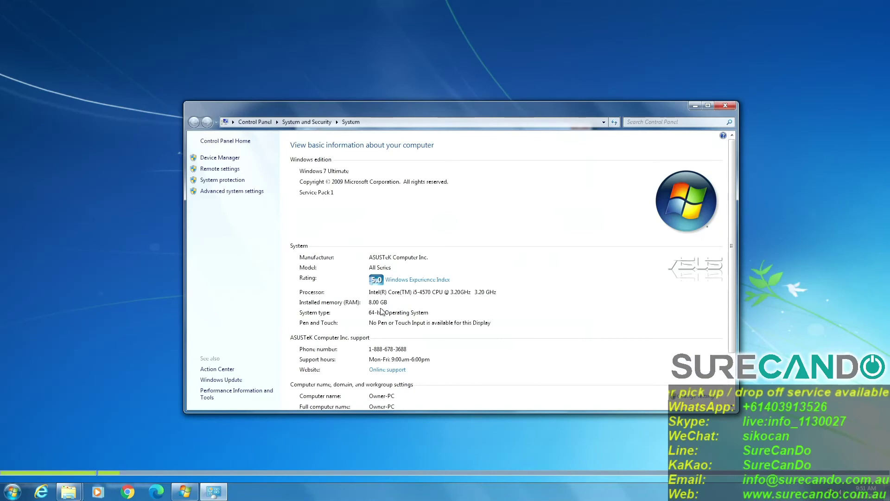
# - Scroll the System page to review the Windows activation section while the upgrade continues
pyautogui.scroll(-2, 371, 312)
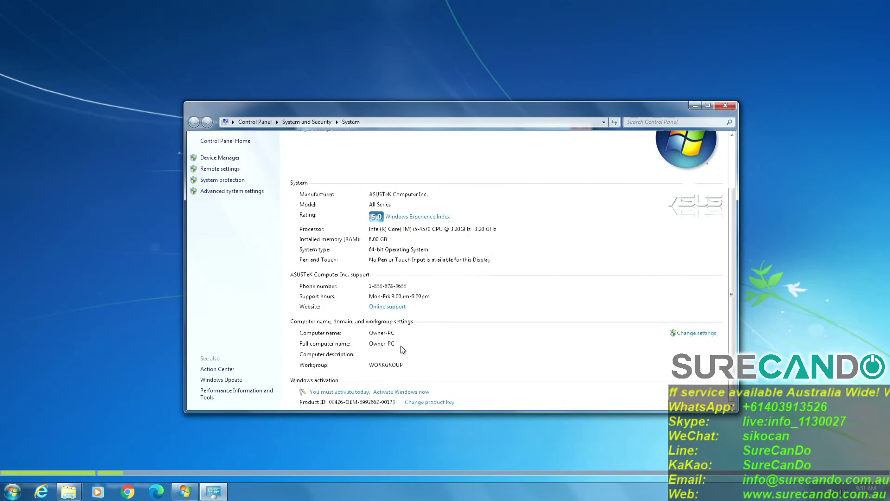
pyautogui.scroll(2, 401, 344)
pyautogui.scroll(-2, 406, 339)
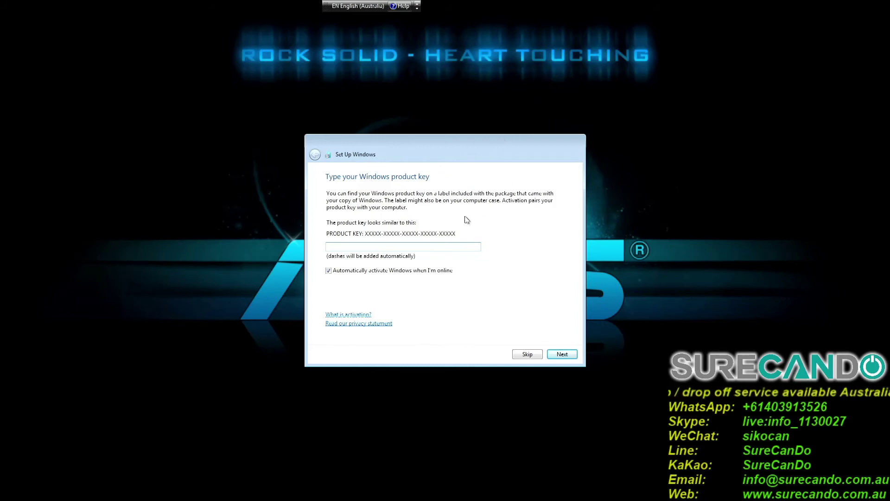
# - Skip the product key, use recommended settings, keep the Canberra, Melbourne, Sydney time zone, choose Home network
pyautogui.click(456, 246)
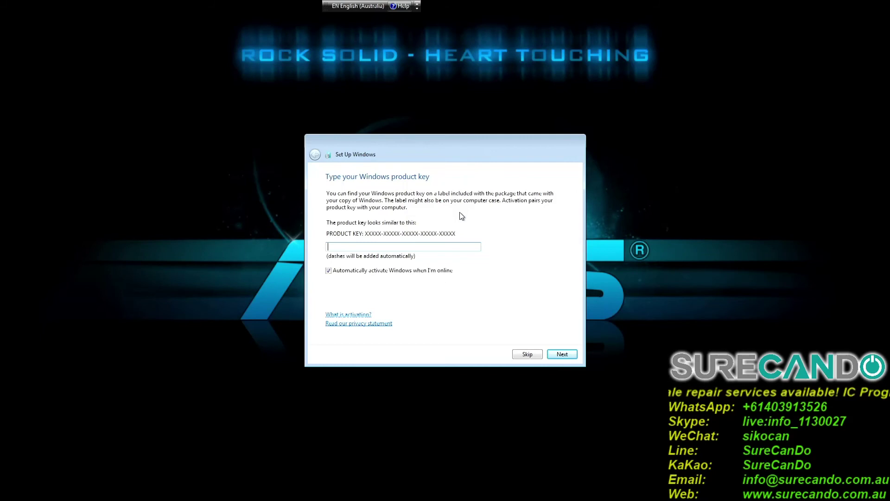
pyautogui.press('Return')
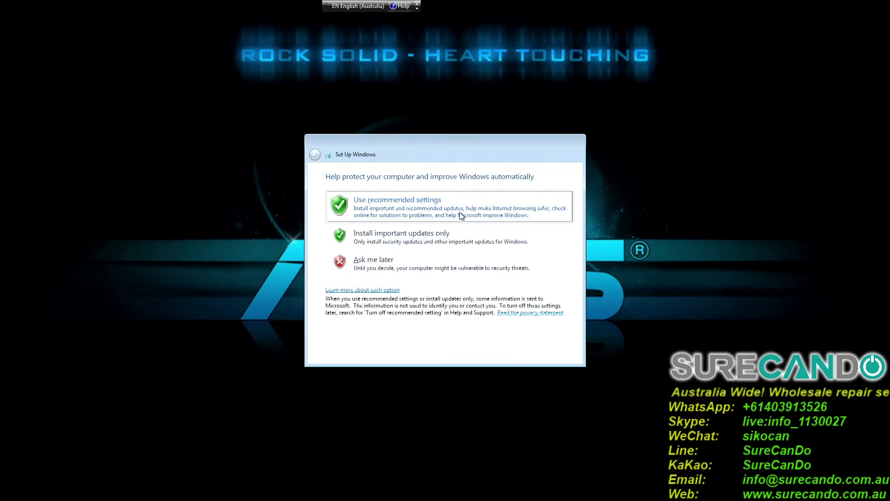
pyautogui.click(462, 216)
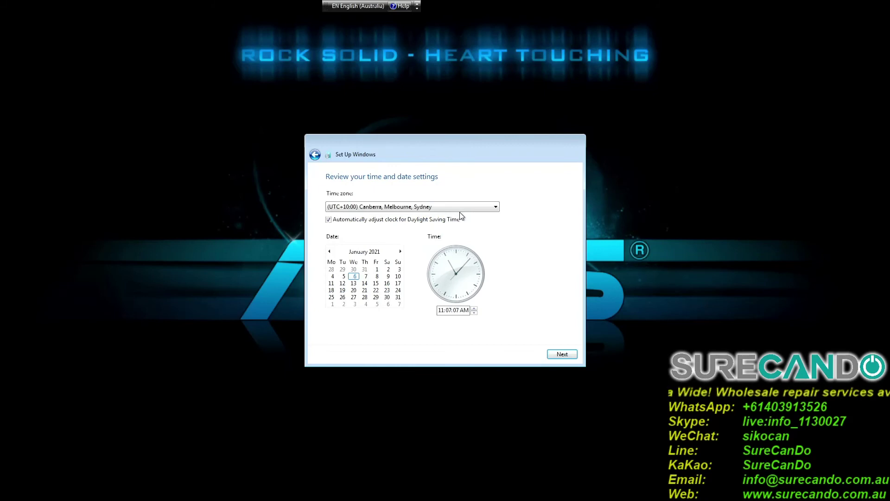
pyautogui.click(561, 354)
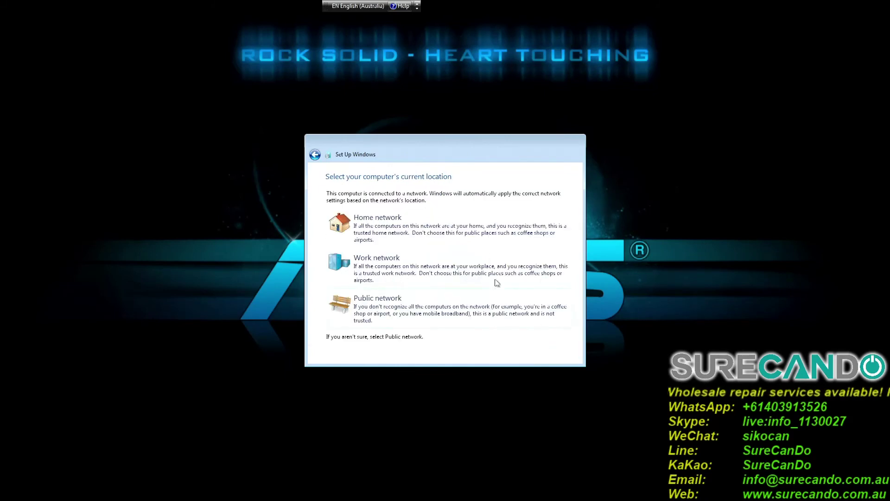
pyautogui.click(491, 245)
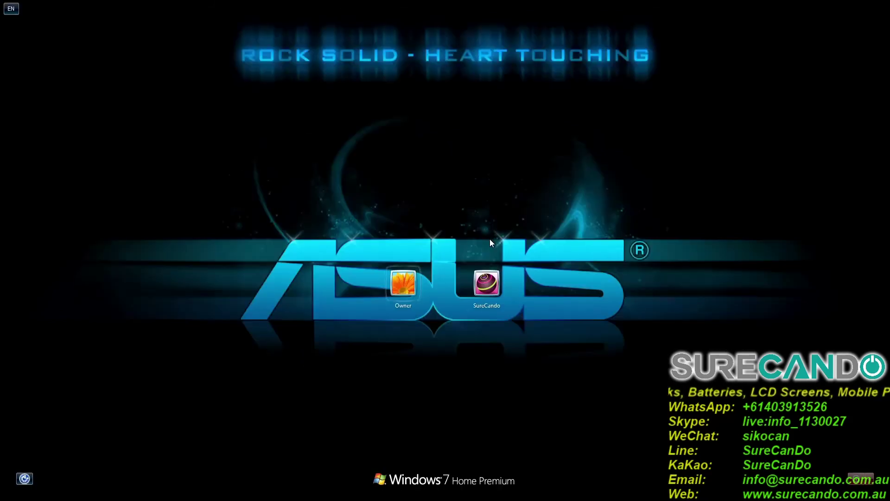
# - Log in to the second account on the Windows 7 Home Premium logon screen
pyautogui.click(482, 271)
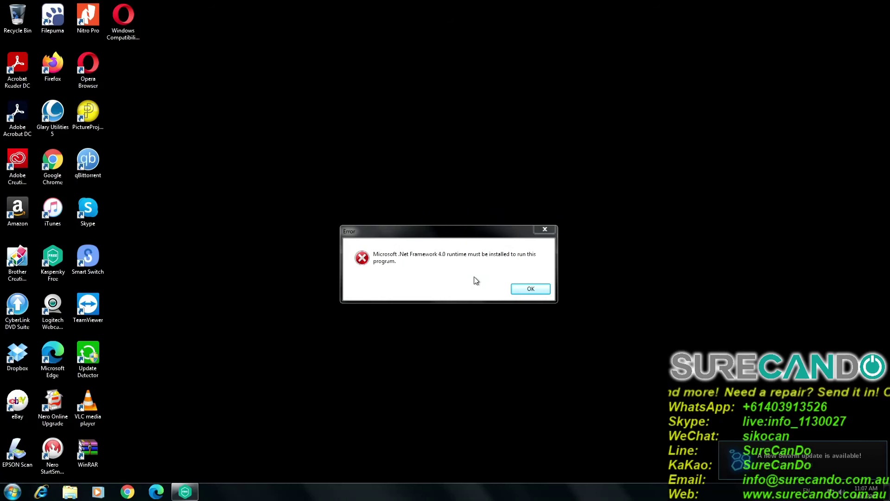
# - Open the System page from Computer's Properties, maximize it, and start Windows activation
pyautogui.press('super+e')
pyautogui.rightClick(397, 283)
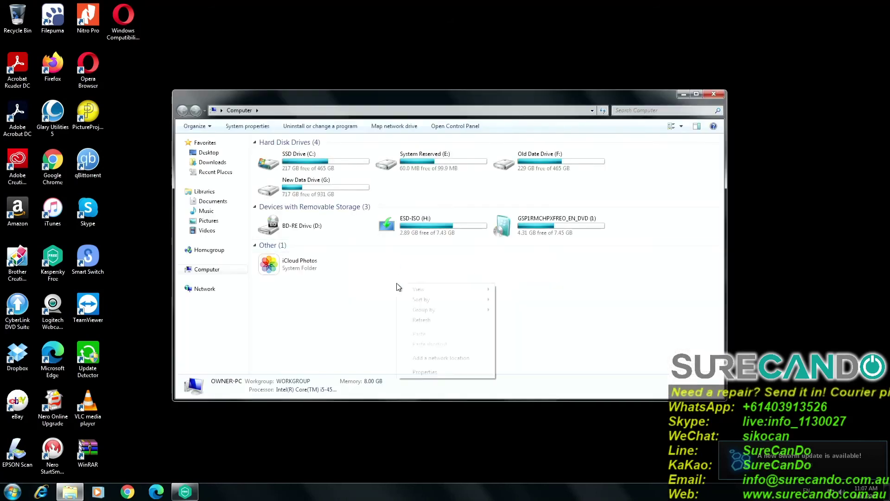
pyautogui.click(435, 368)
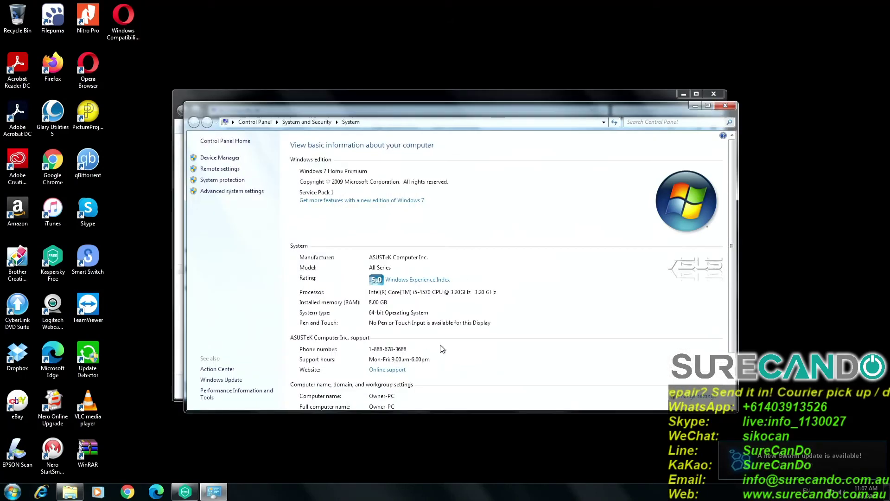
pyautogui.scroll(-3, 444, 344)
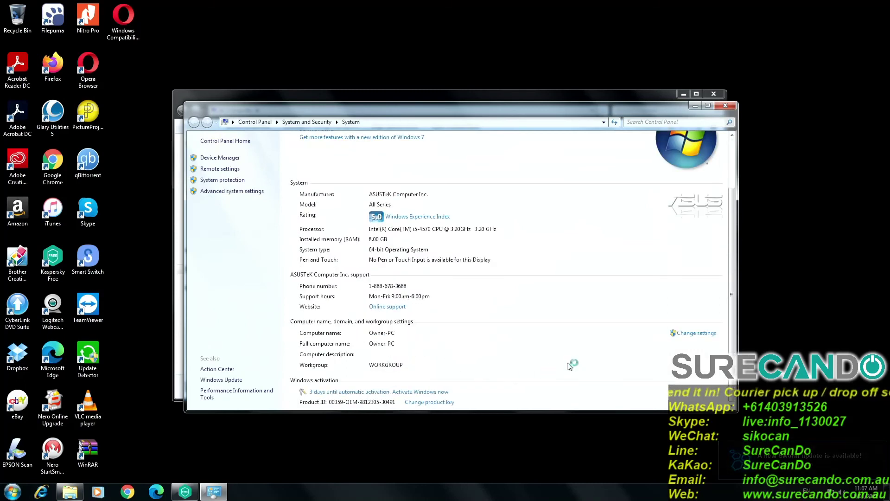
pyautogui.scroll(-3, 447, 269)
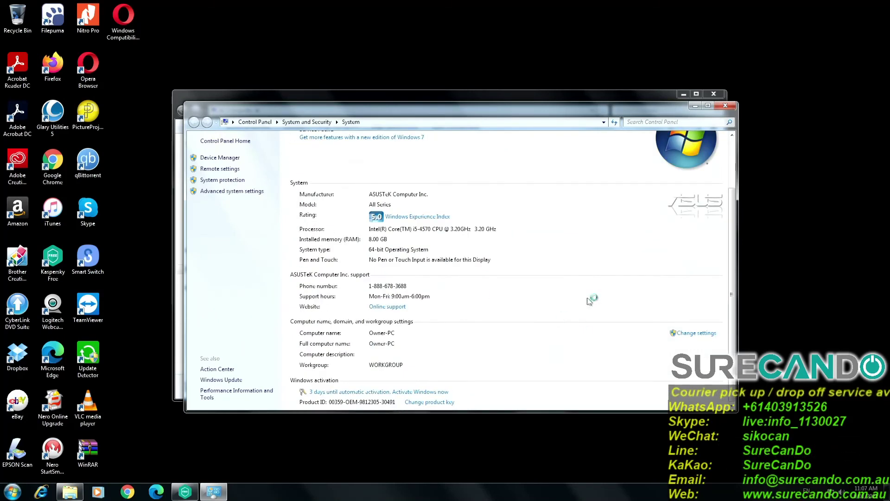
pyautogui.doubleClick(490, 110)
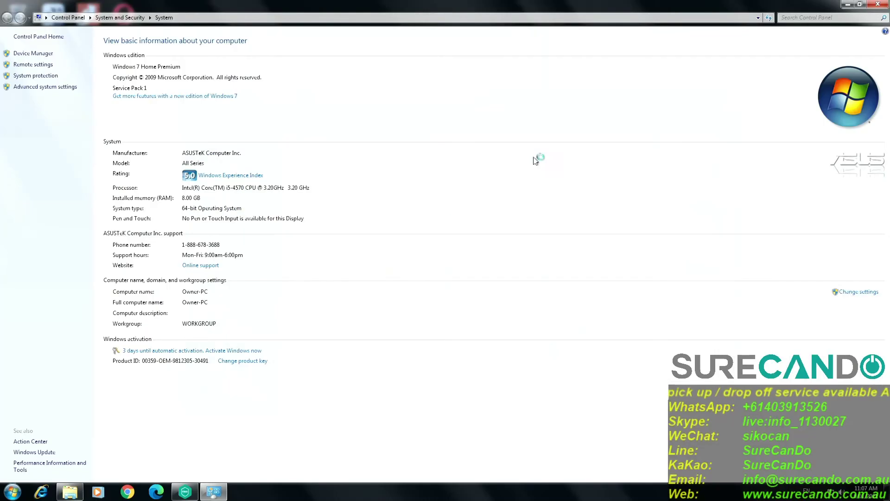
pyautogui.click(258, 351)
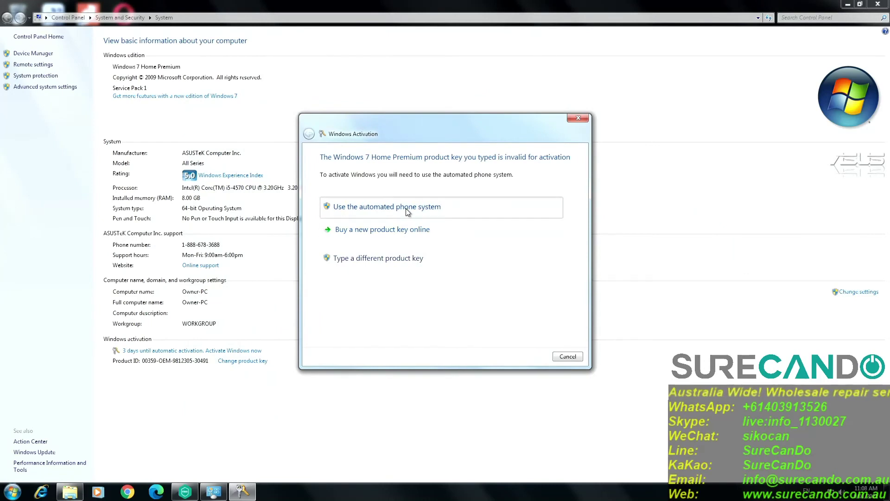
# - Choose automated phone activation to display the phone numbers and installation ID
pyautogui.click(398, 216)
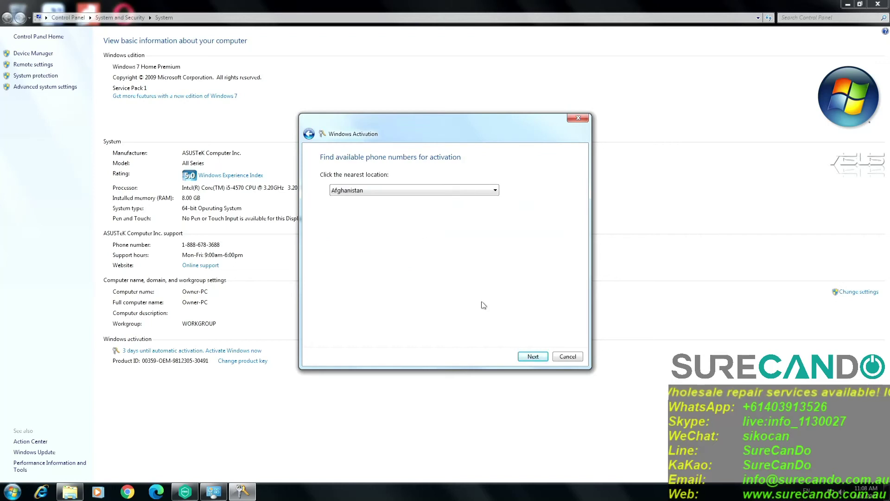
pyautogui.click(543, 357)
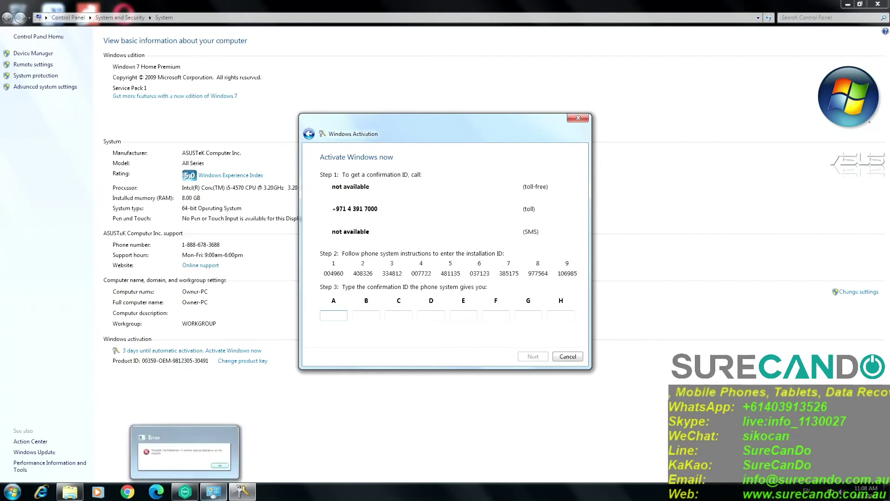
pyautogui.moveTo(213, 490)
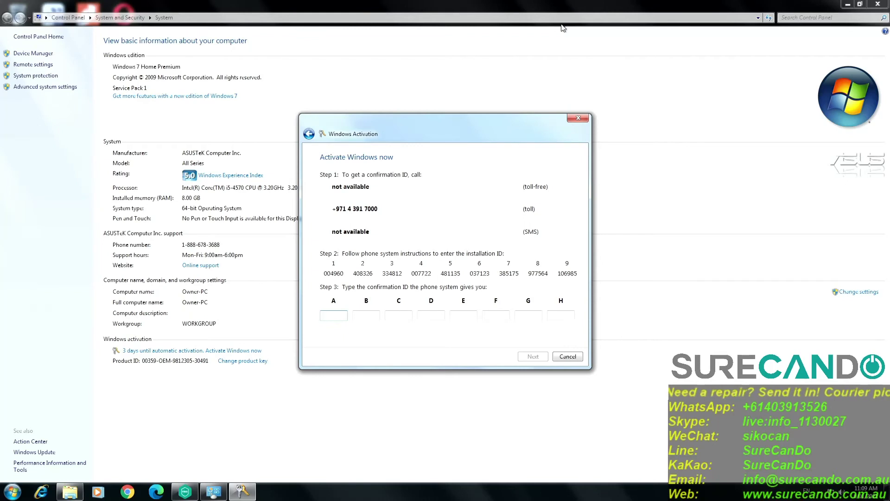
# - Search 'zoom' to open Make the computer easier to see, turn on Magnifier, and dismiss startup errors
pyautogui.press('super')
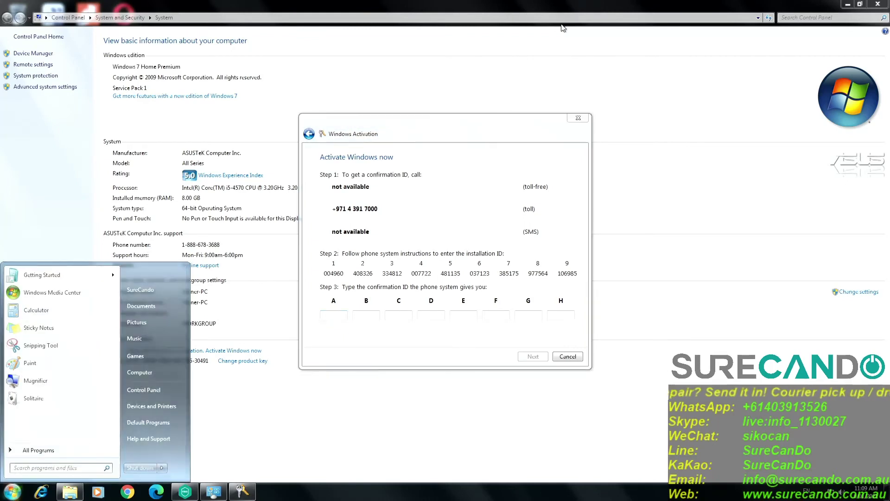
pyautogui.write('zoom')
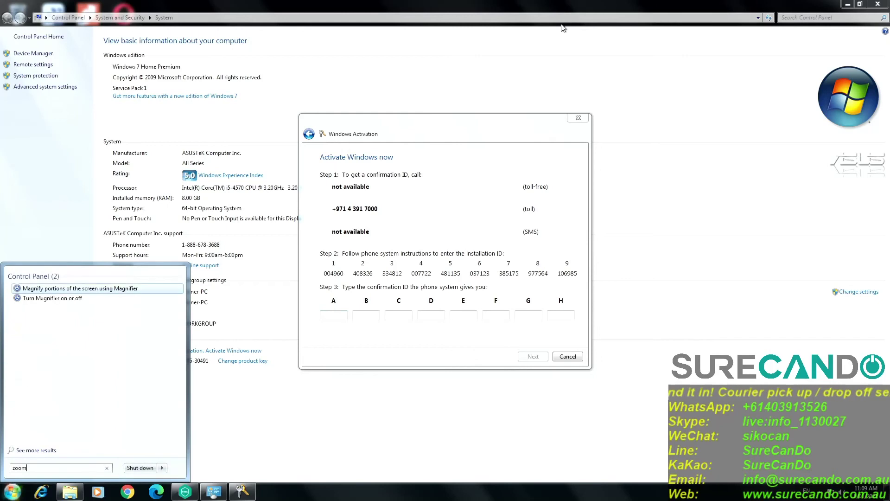
pyautogui.press('Return')
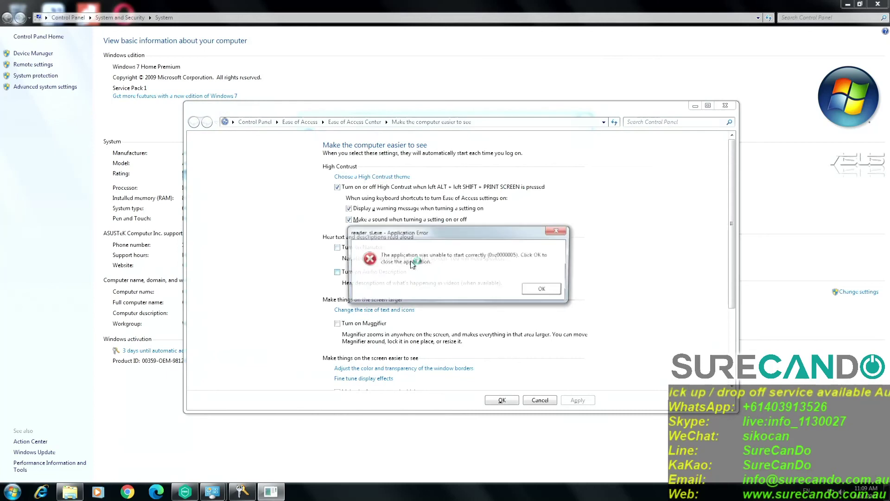
pyautogui.click(543, 289)
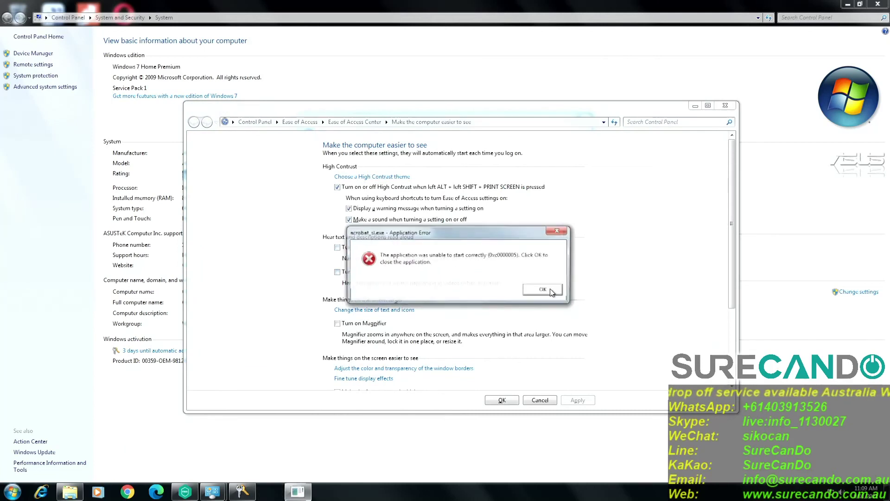
pyautogui.click(411, 330)
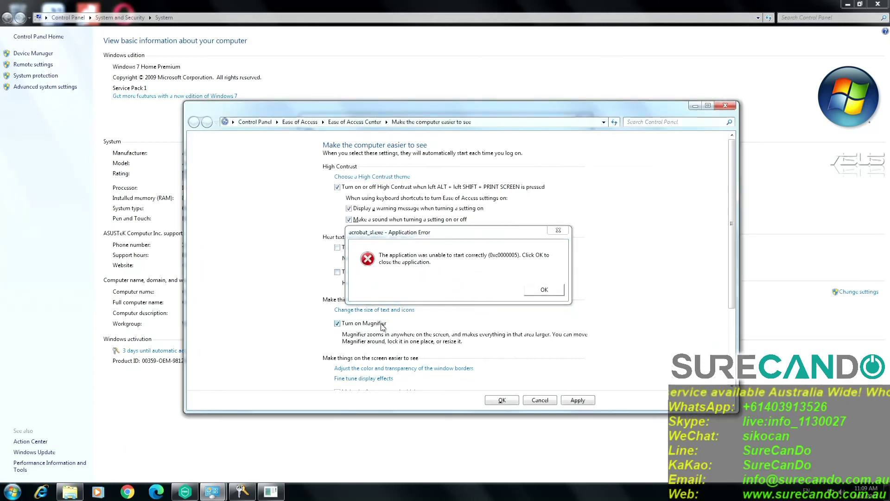
pyautogui.click(384, 325)
pyautogui.click(551, 291)
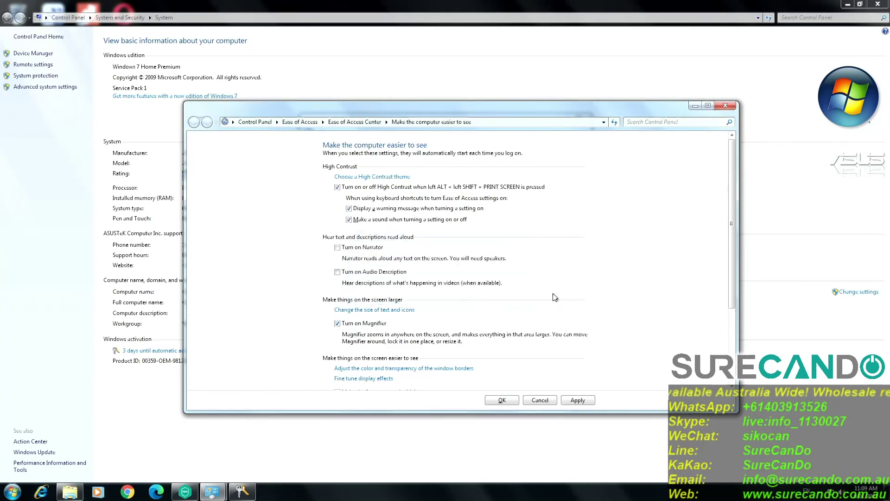
# - Save the Magnifier setting, then enter the phone-provided confirmation ID groups A through E
pyautogui.click(695, 106)
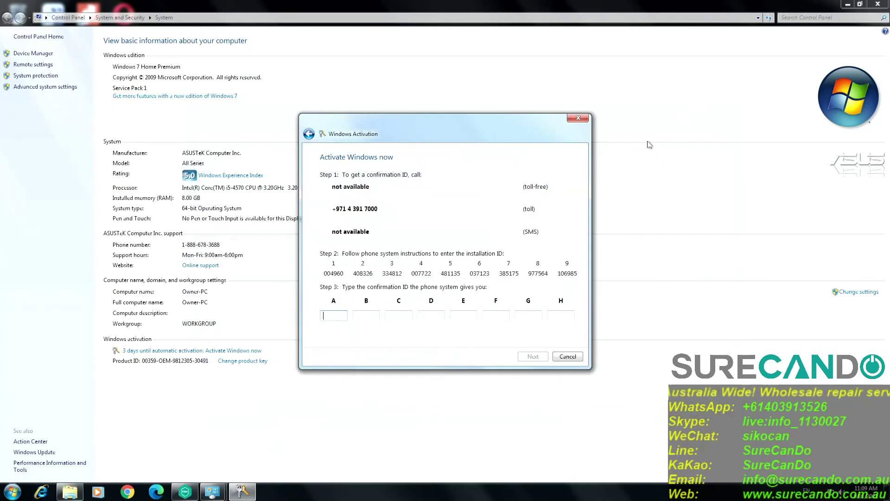
pyautogui.moveTo(450, 128); pyautogui.dragTo(439, 118)
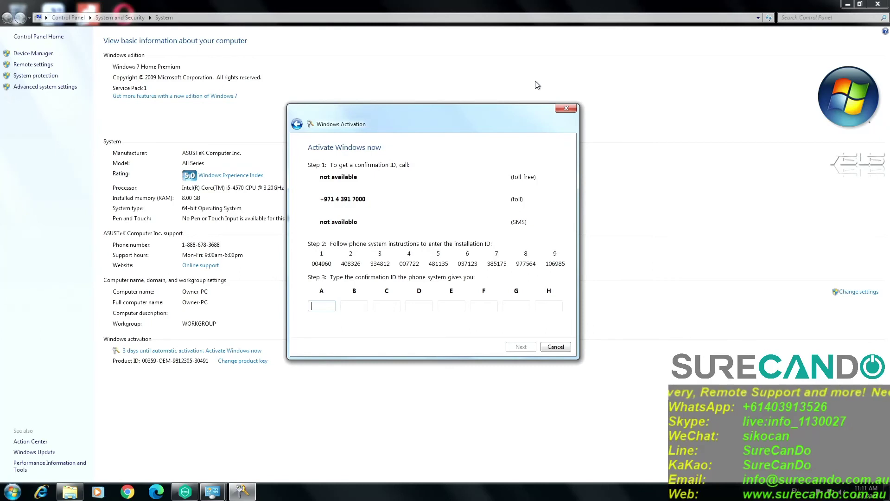
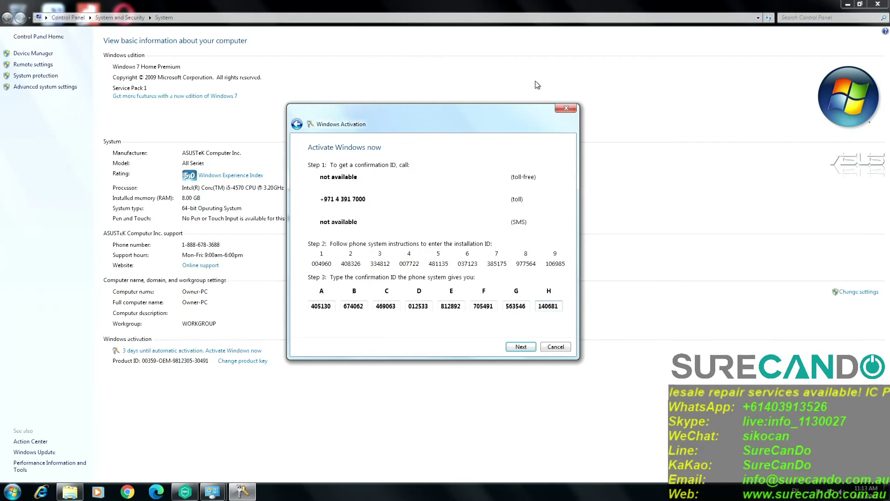
# - Enter the remaining phone confirmation ID groups, fixing a typo, and submit them to activate Windows 7
pyautogui.press('Return')
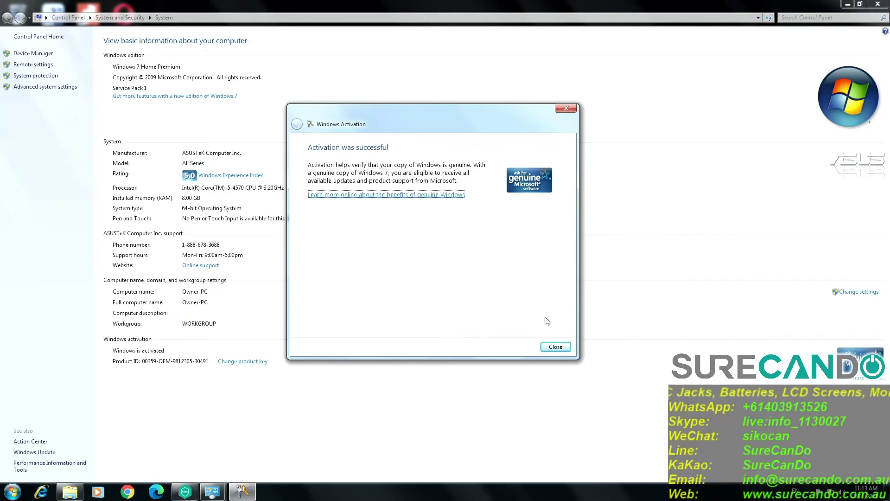
# - Close the 'Activation was successful' message, leaving the System page showing Windows activated
pyautogui.click(554, 346)
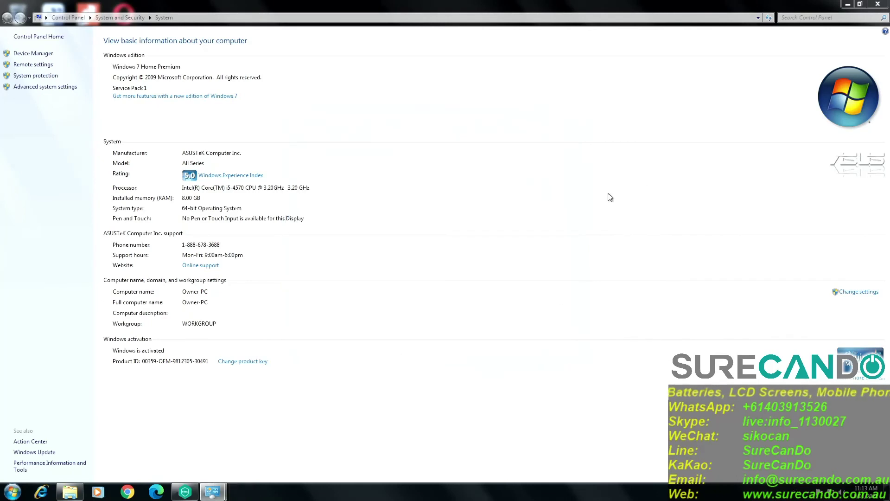
# - Close the System page and run setup.exe from the ESD-ISO (H:) drive, approving the UAC prompt
pyautogui.click(876, 3)
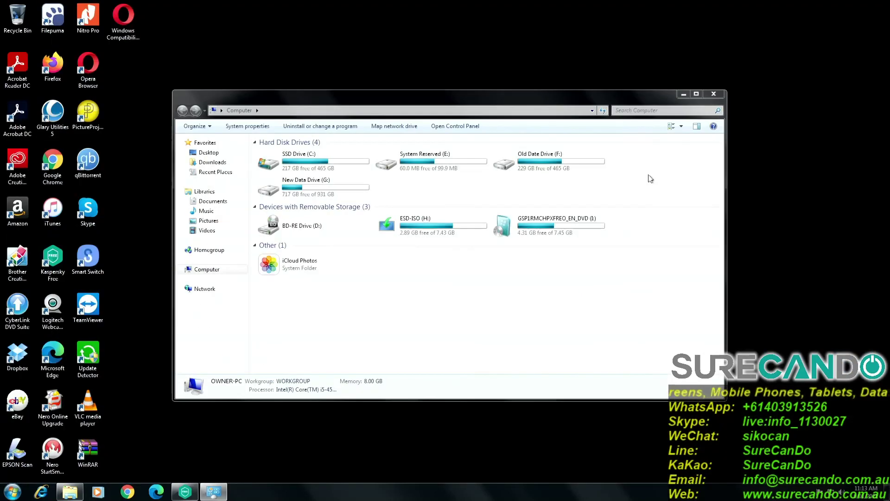
pyautogui.click(442, 226)
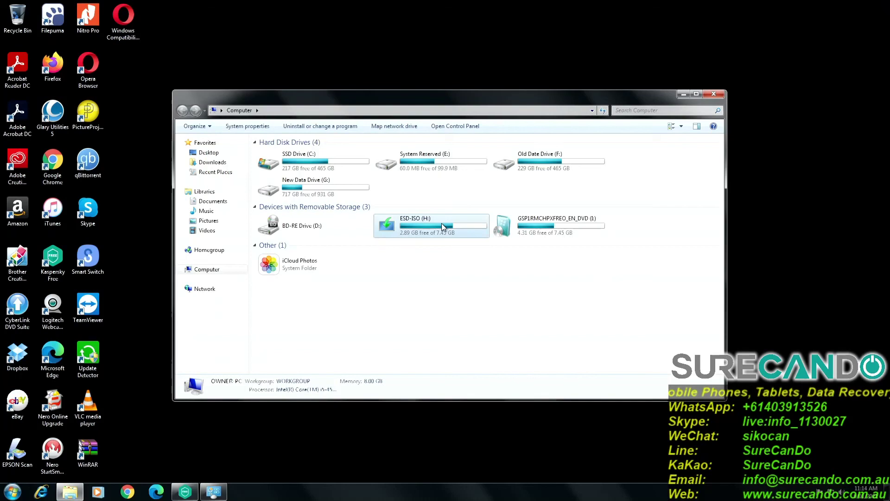
pyautogui.doubleClick(441, 225)
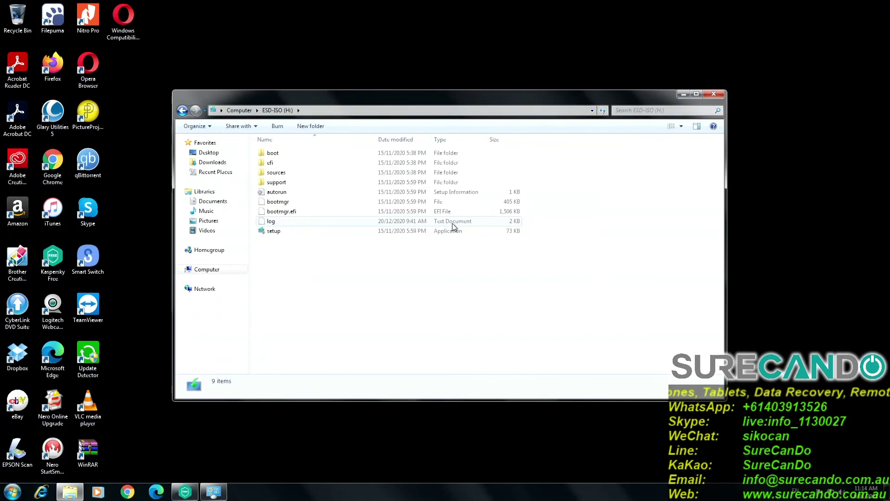
pyautogui.doubleClick(425, 231)
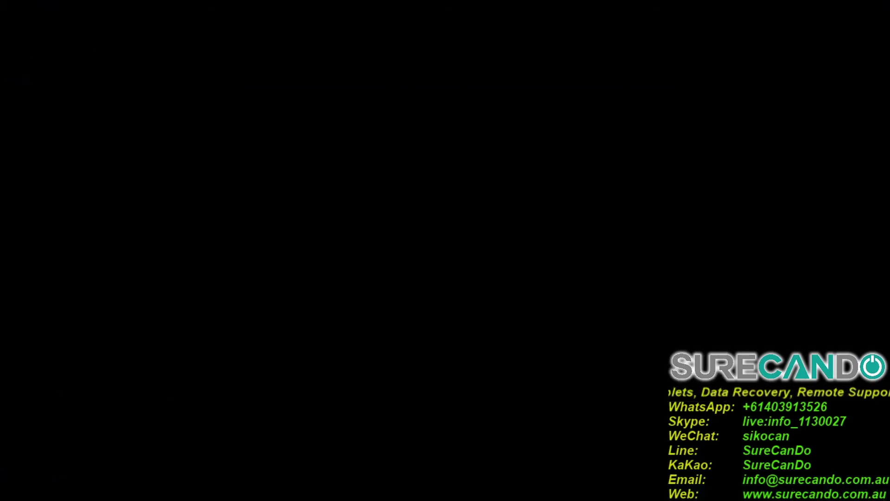
pyautogui.click(484, 271)
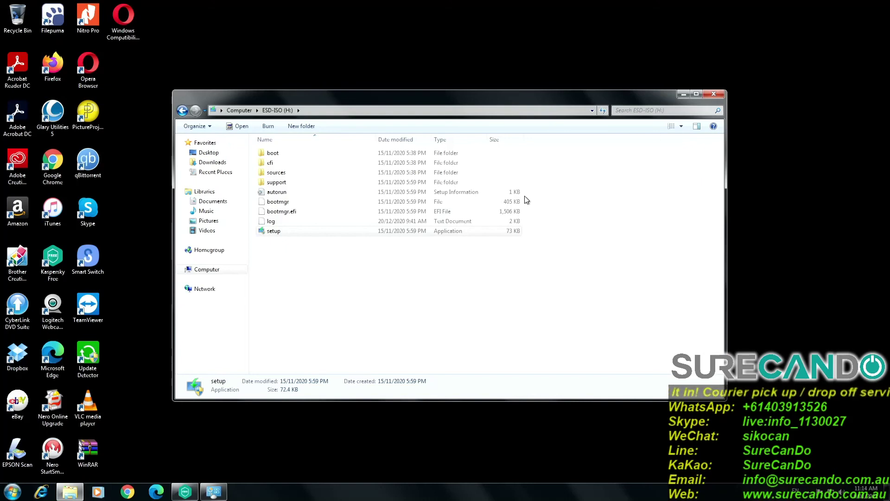
pyautogui.press('Return')
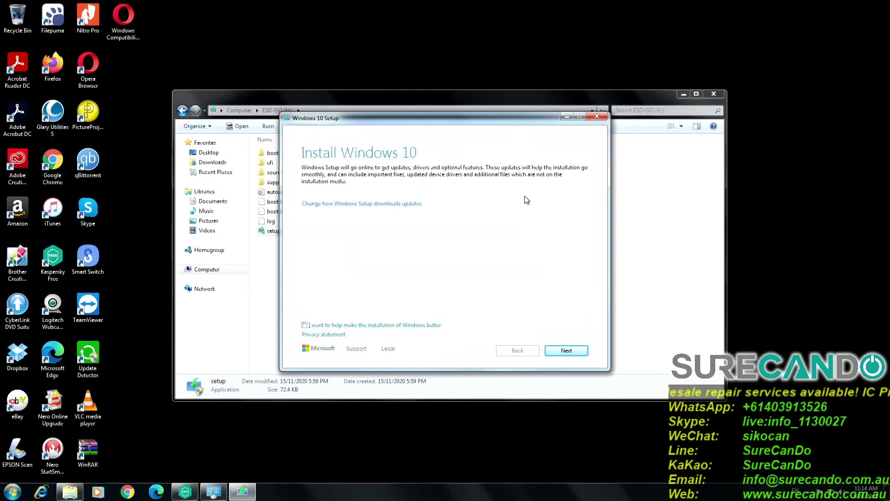
# - Set Windows Setup to skip downloading updates ('Not at the moment') and continue
pyautogui.click(416, 204)
pyautogui.click(381, 219)
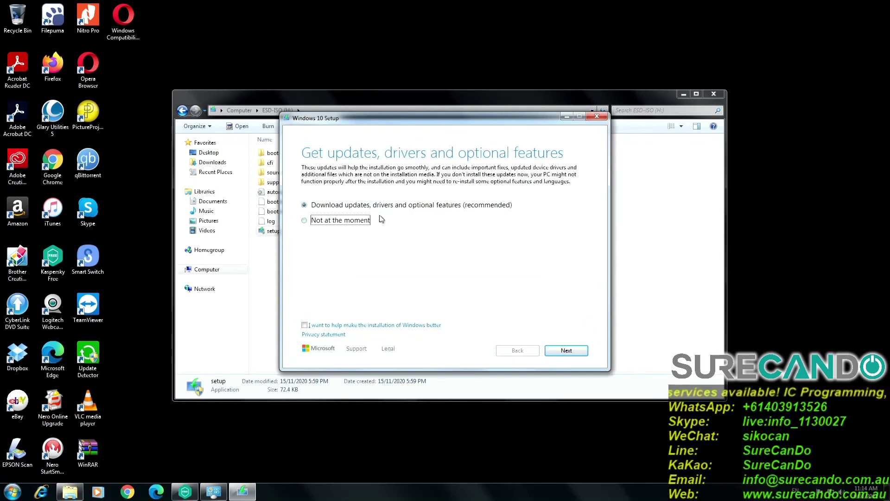
pyautogui.click(557, 353)
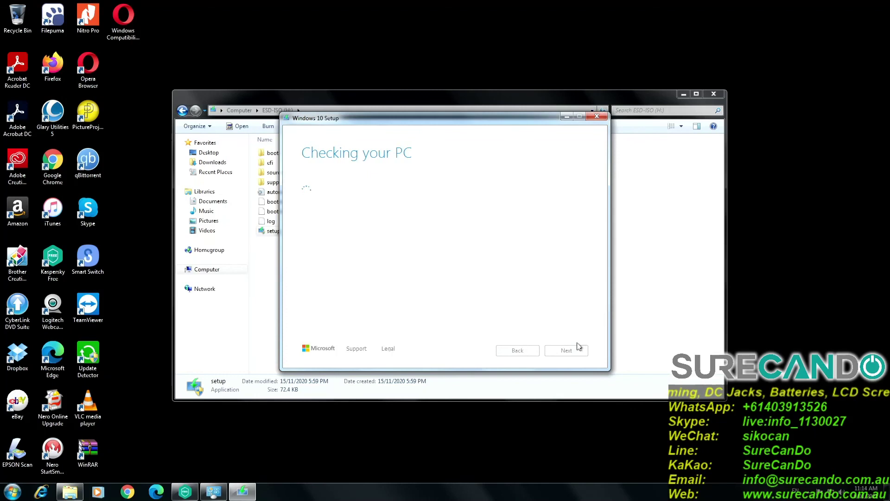
# - Close the drive window and use winver to confirm the PC runs Windows 7 Home Premium
pyautogui.click(717, 92)
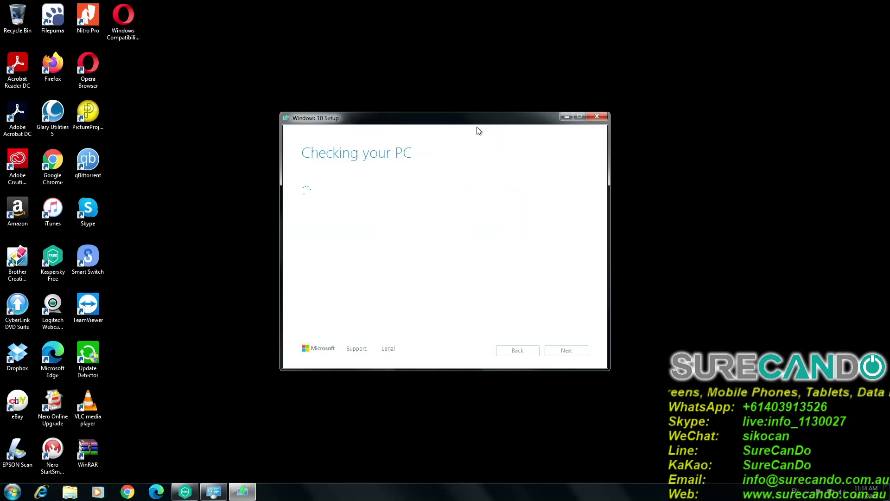
pyautogui.press('super+r')
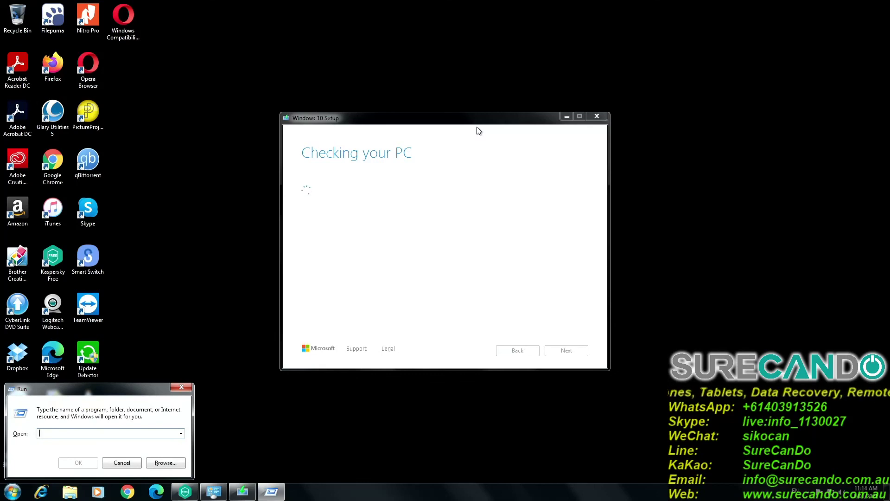
pyautogui.press('Escape')
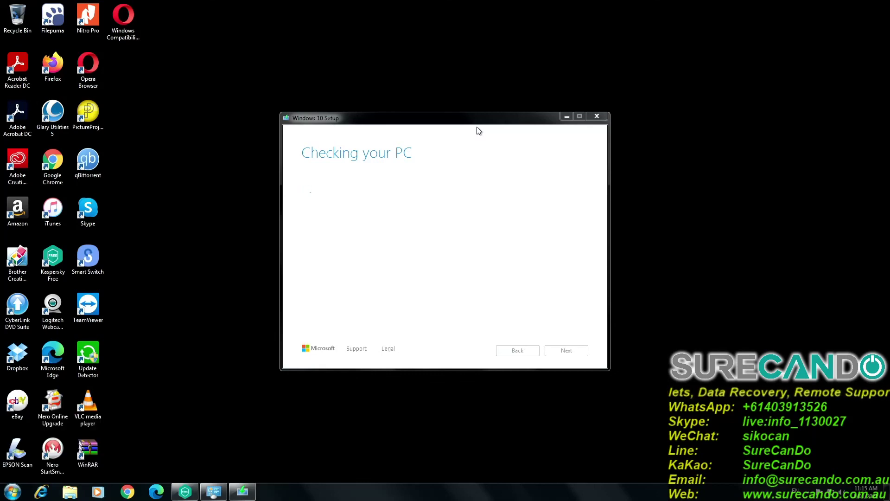
pyautogui.press('super+r')
pyautogui.write('winver')
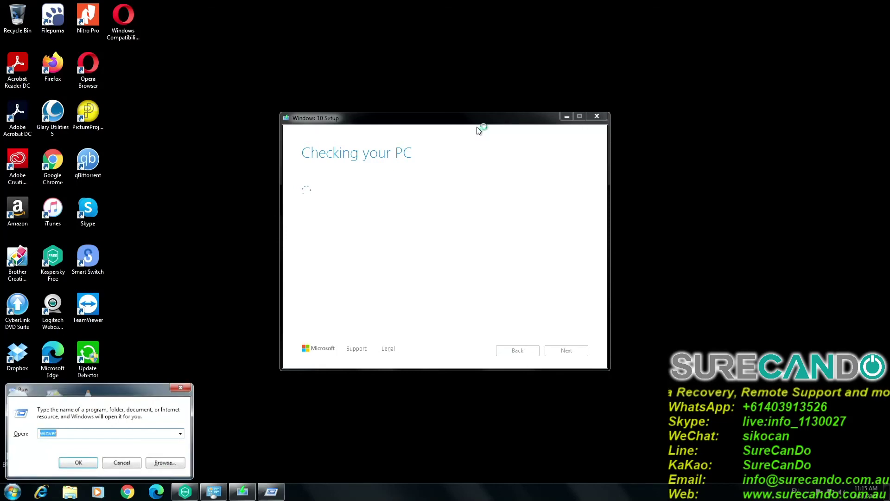
pyautogui.press('Return')
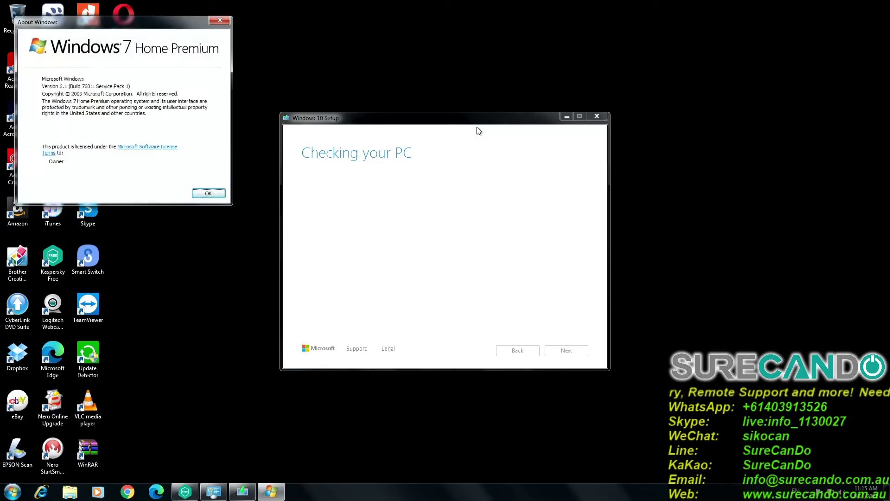
pyautogui.click(224, 22)
# - Move the Setup window aside and dismiss the .NET Framework error message
pyautogui.moveTo(341, 116); pyautogui.dragTo(260, 63)
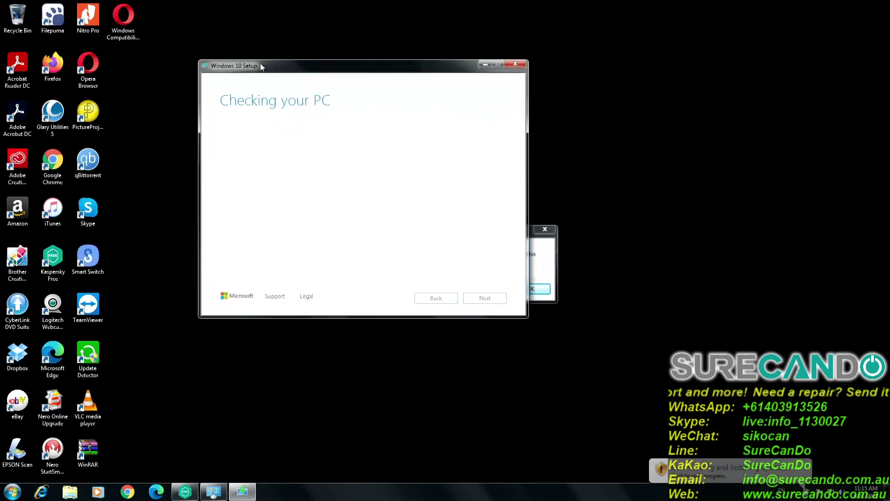
pyautogui.click(541, 276)
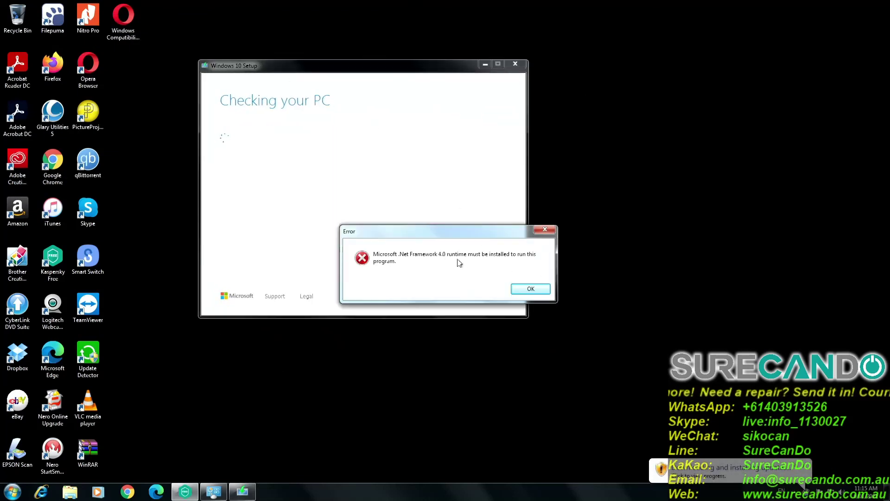
pyautogui.click(536, 288)
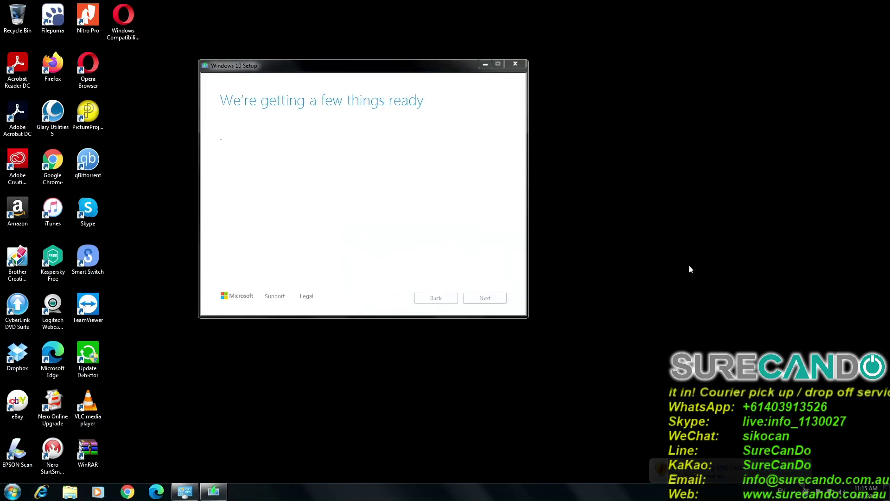
# - Close the Windows 7 Update window so the Windows 10 licence terms page is in front
pyautogui.click(442, 138)
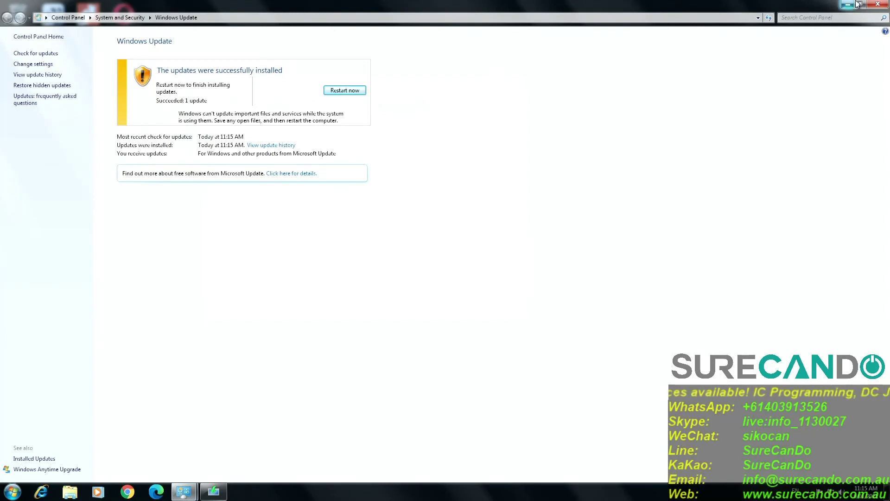
pyautogui.click(877, 4)
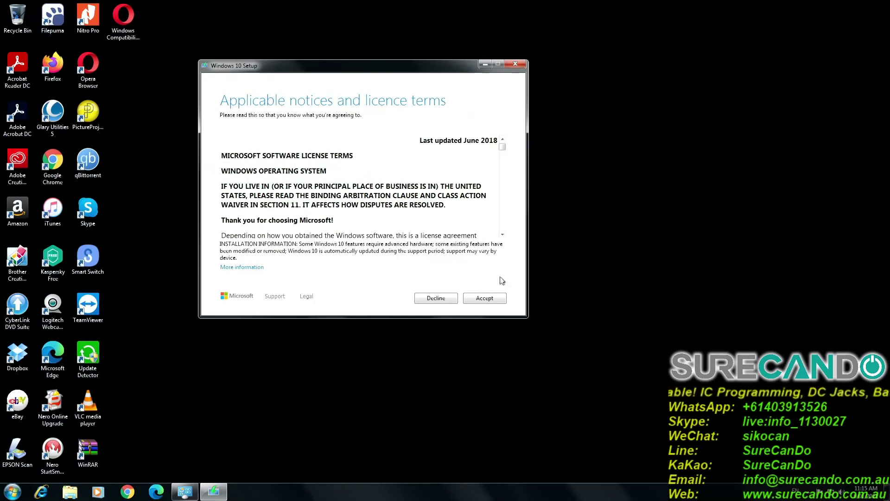
# - Accept the Windows 10 licence terms and keep the default choice of what to keep
pyautogui.click(494, 300)
pyautogui.click(493, 299)
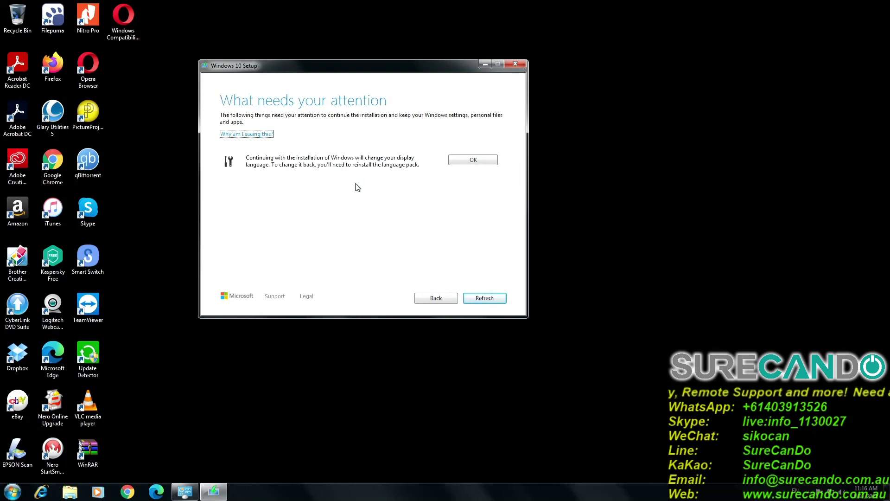
# - Acknowledge the display-language notice and start installing Windows 10 Home, keeping personal files and apps
pyautogui.click(452, 163)
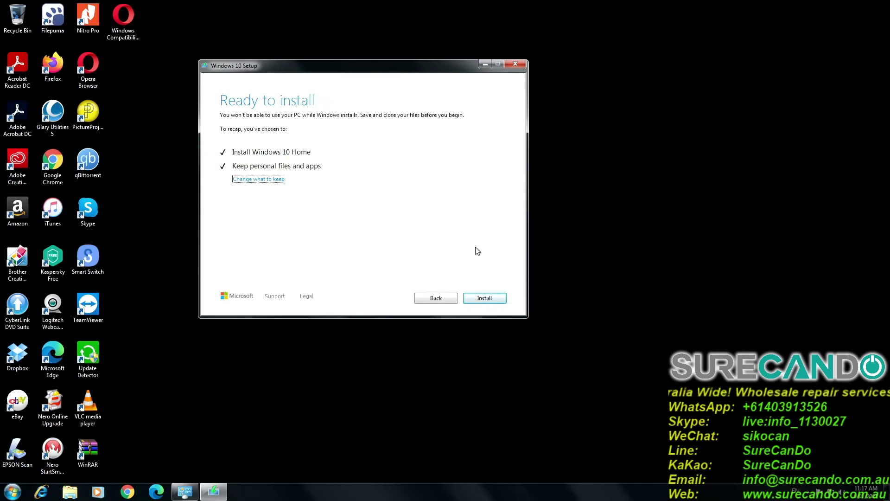
pyautogui.click(484, 298)
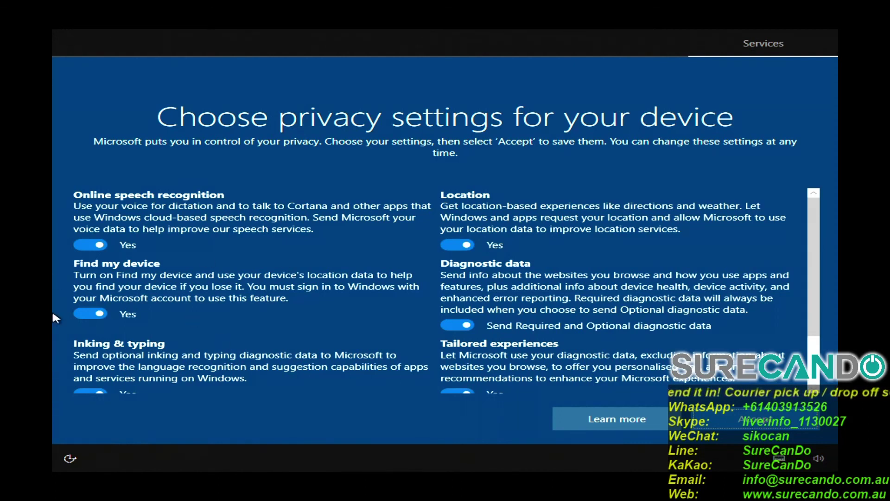
# - Turn off online speech recognition, location, inking & typing and tailored experiences, and limit diagnostic data to required
pyautogui.click(86, 245)
pyautogui.click(86, 247)
pyautogui.press('Tab')
pyautogui.press('space')
pyautogui.press('Tab')
pyautogui.press('space')
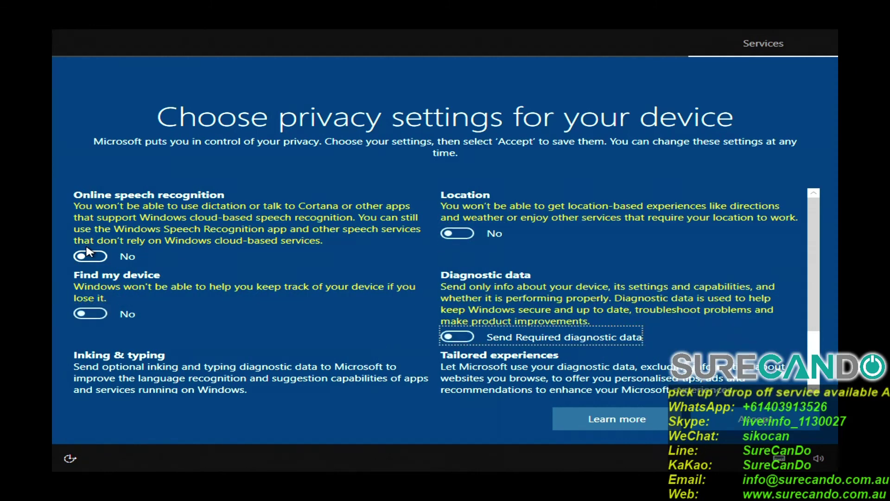
pyautogui.press('Tab')
pyautogui.press('space')
pyautogui.press('Tab')
pyautogui.press('space')
pyautogui.press('Tab')
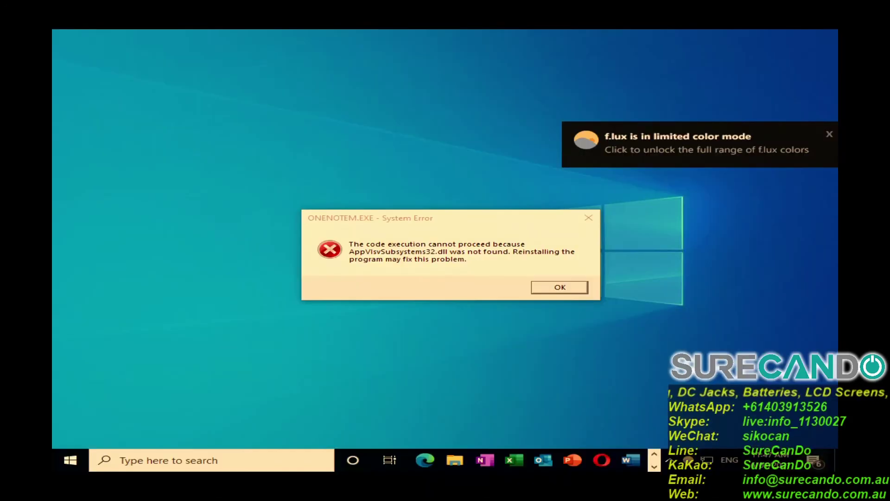
# - Dismiss the OneNote error and open Device Manager from the Win+X menu
pyautogui.click(539, 291)
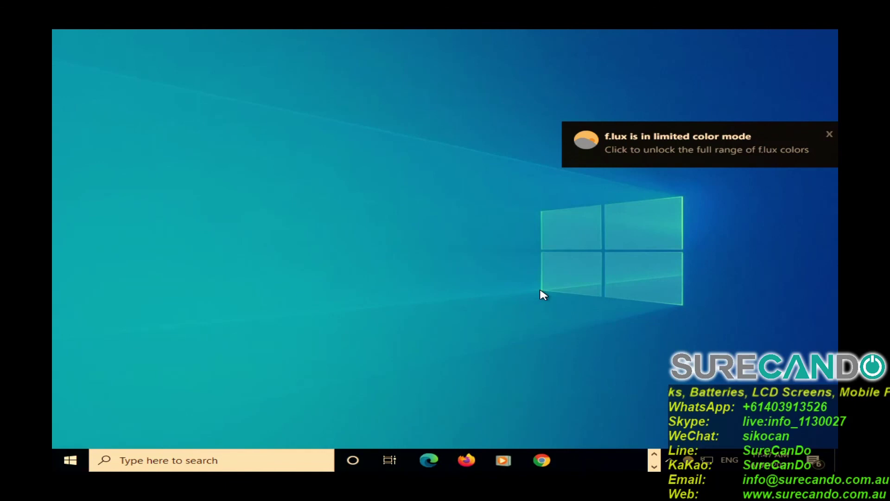
pyautogui.press('super+x')
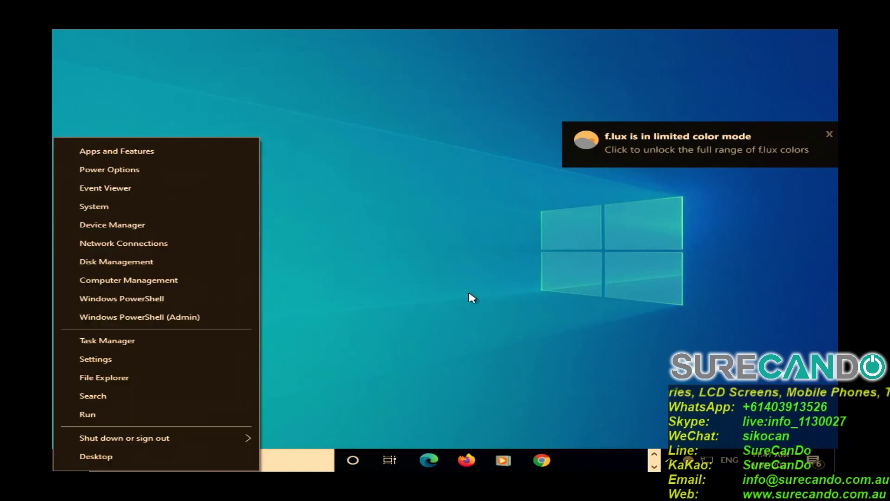
pyautogui.click(109, 227)
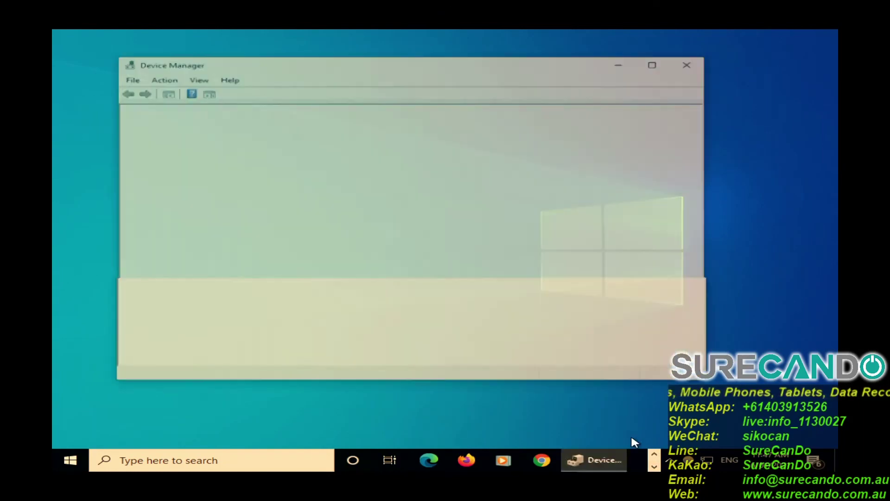
# - Run winver, correcting a typo, to confirm Windows 10 Home Version 20H2 (build 19042.572)
pyautogui.press('super+r')
pyautogui.write('win')
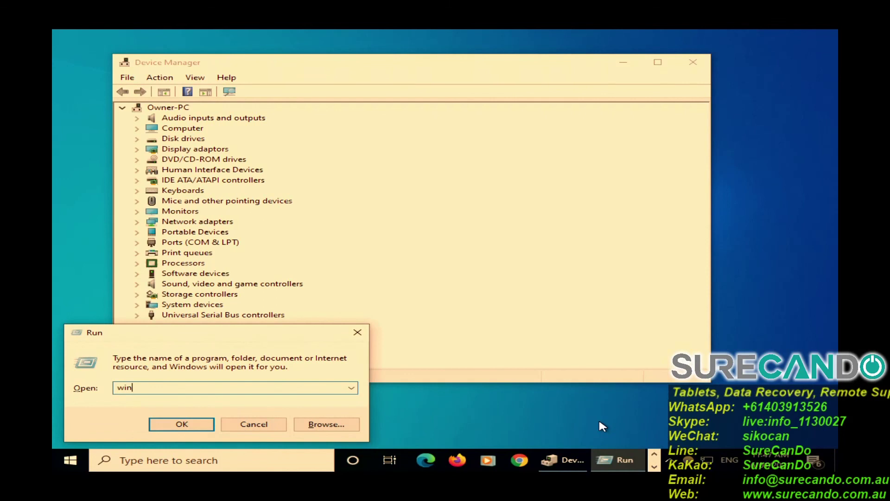
pyautogui.write('wer')
pyautogui.press('Return')
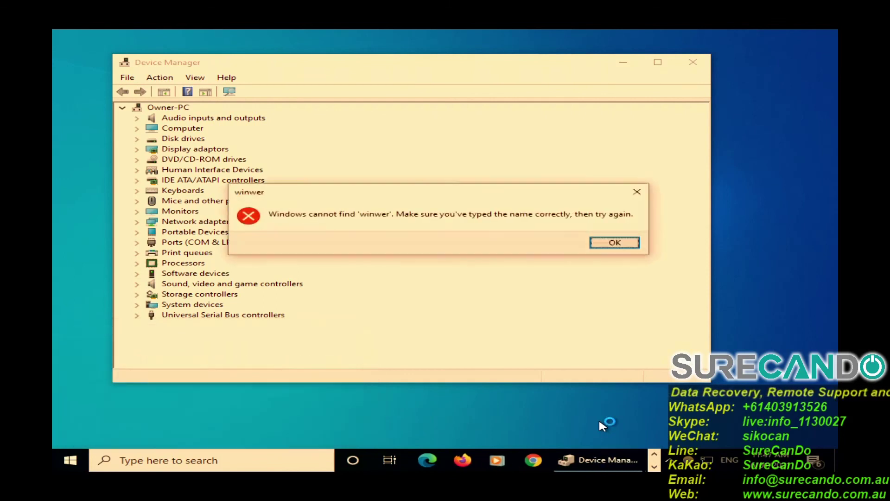
pyautogui.press('Return')
pyautogui.write('w')
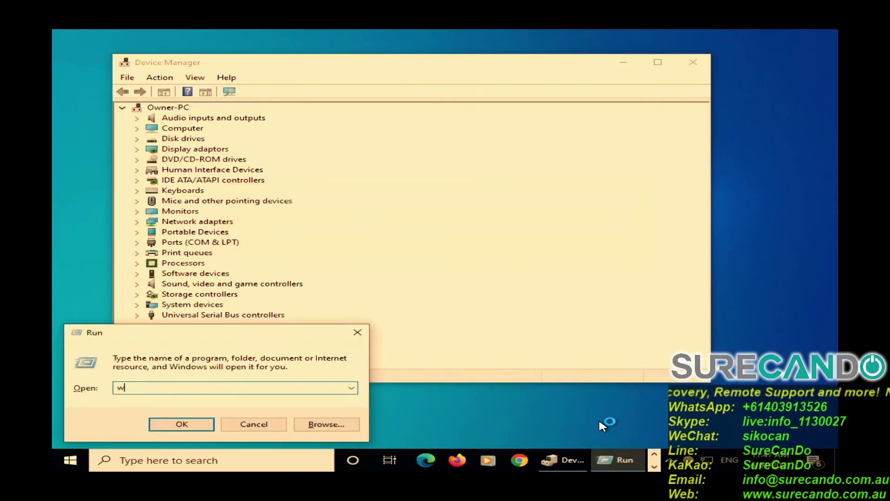
pyautogui.write('inver')
pyautogui.press('Return')
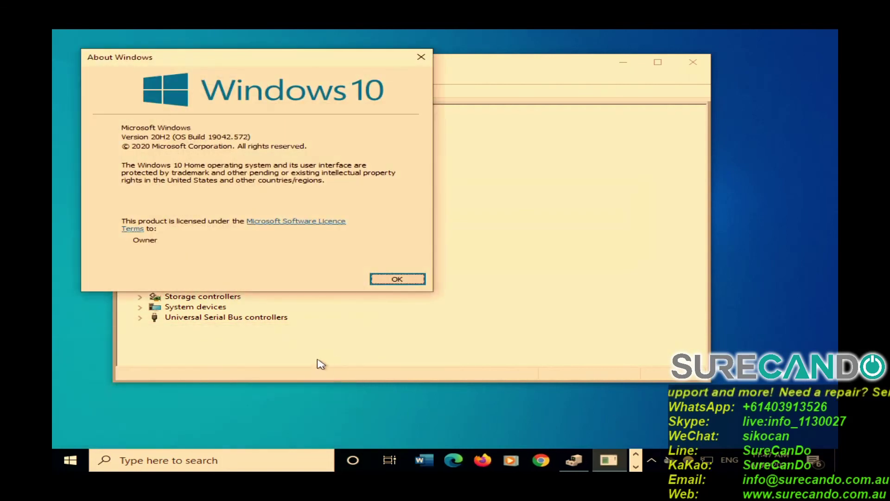
# - Confirm on the Update & Security Activation page that Windows 10 Home is activated with a digital licence
pyautogui.click(411, 279)
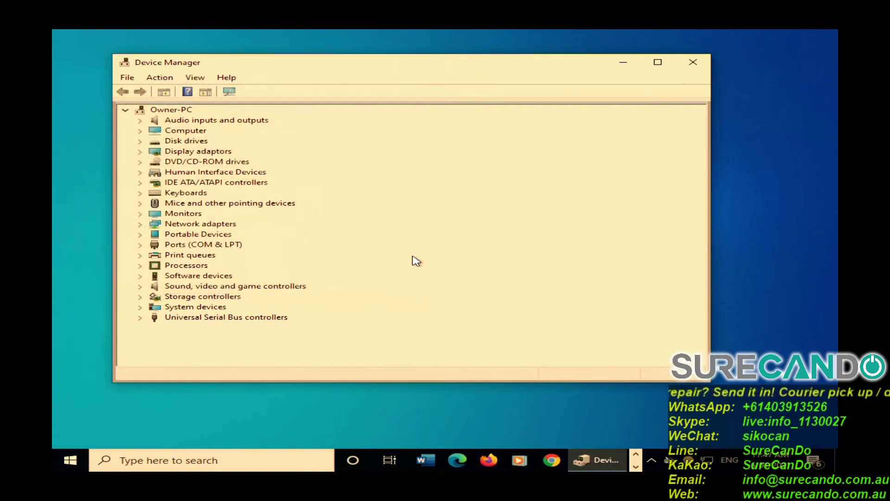
pyautogui.press('super+i')
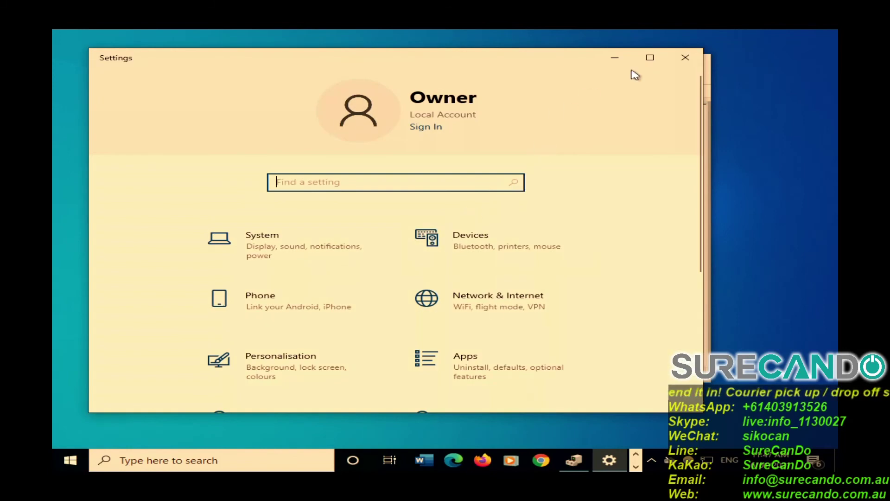
pyautogui.click(649, 57)
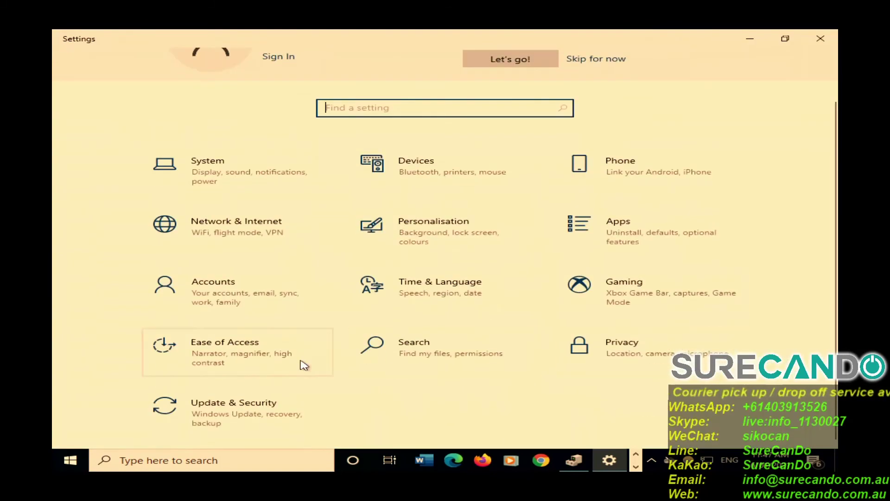
pyautogui.click(244, 409)
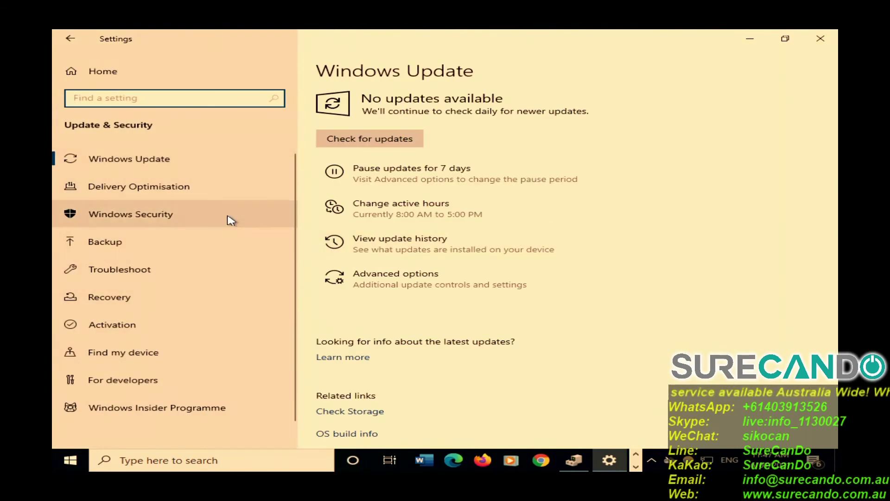
pyautogui.click(226, 320)
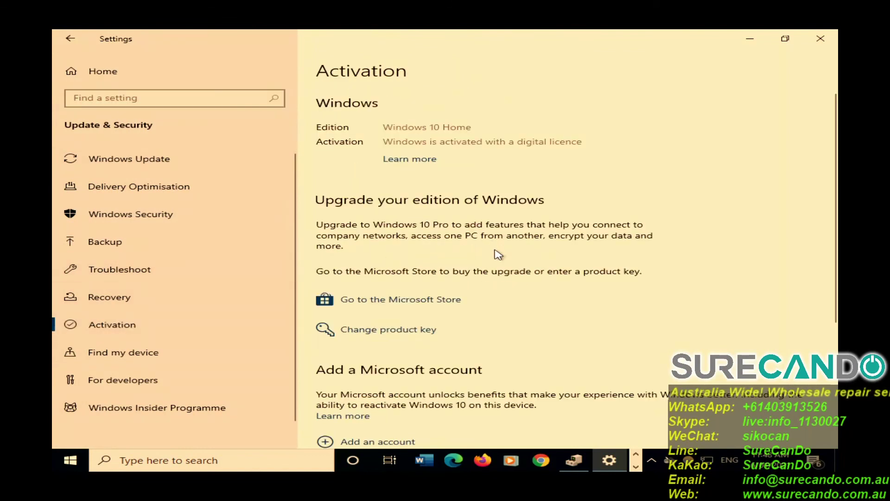
pyautogui.scroll(-5, 512, 238)
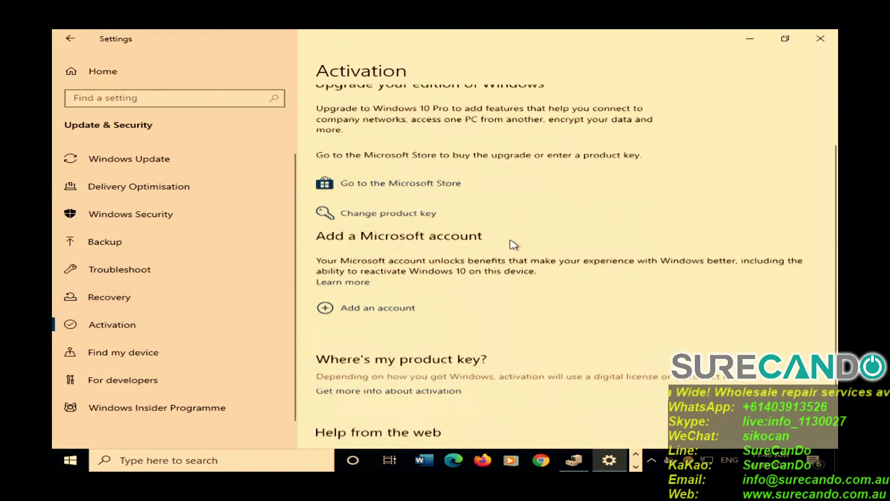
# - Search automatically for a Microsoft Basic Display Adapter driver, then look for newer drivers on Windows Update
pyautogui.click(818, 40)
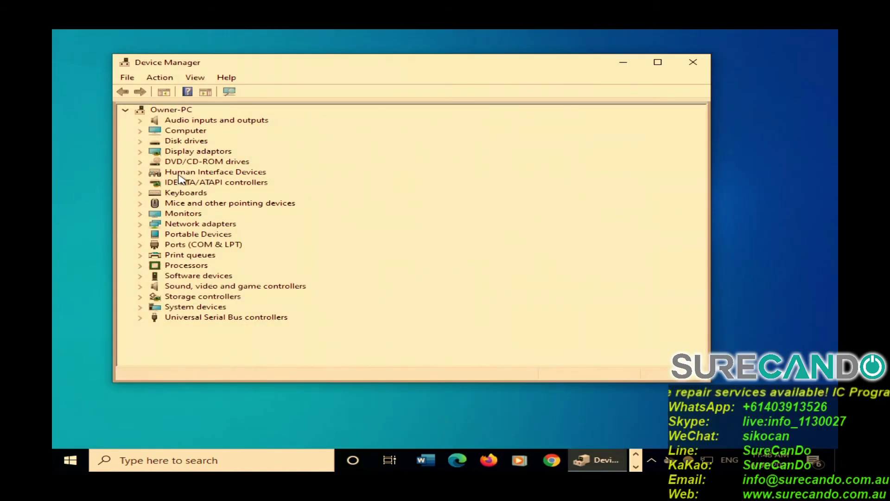
pyautogui.doubleClick(208, 153)
pyautogui.rightClick(216, 164)
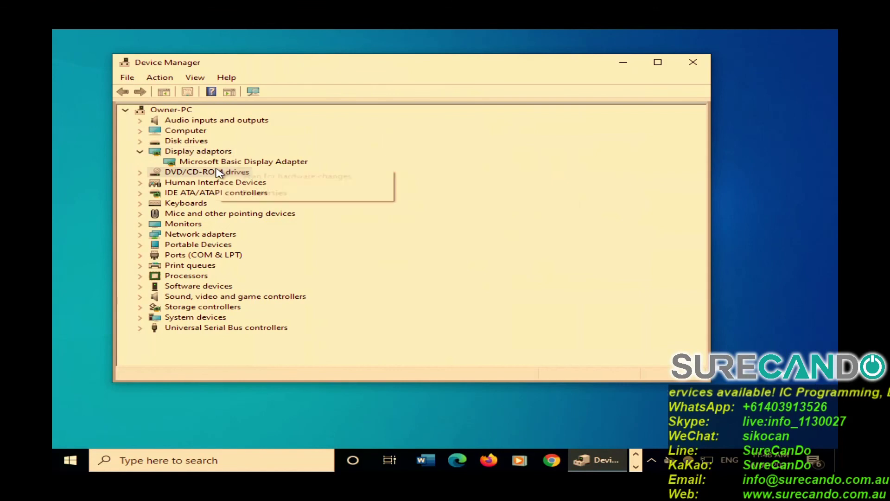
pyautogui.click(239, 173)
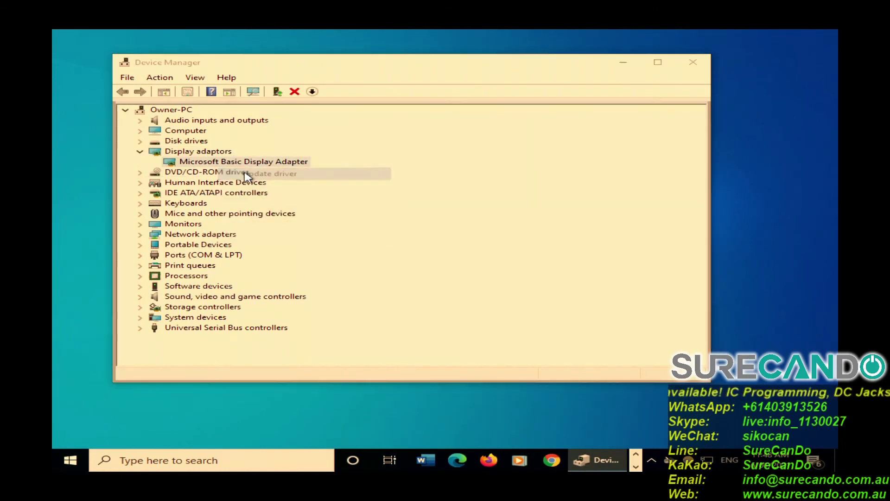
pyautogui.click(361, 206)
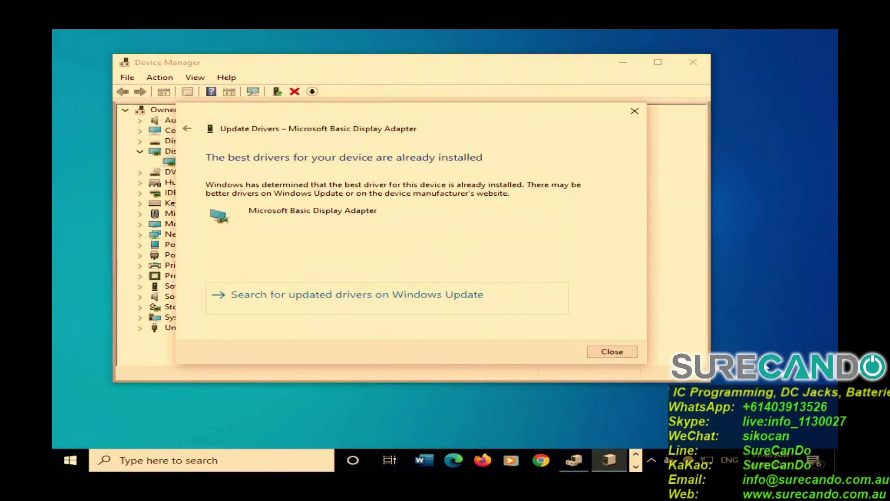
pyautogui.click(459, 305)
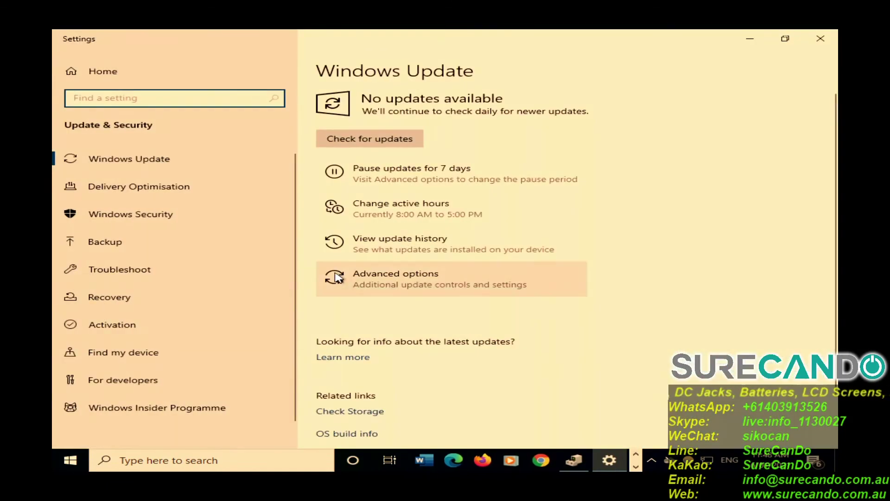
# - Run Check for updates on the Windows Update page despite the earlier no-updates result
pyautogui.click(340, 138)
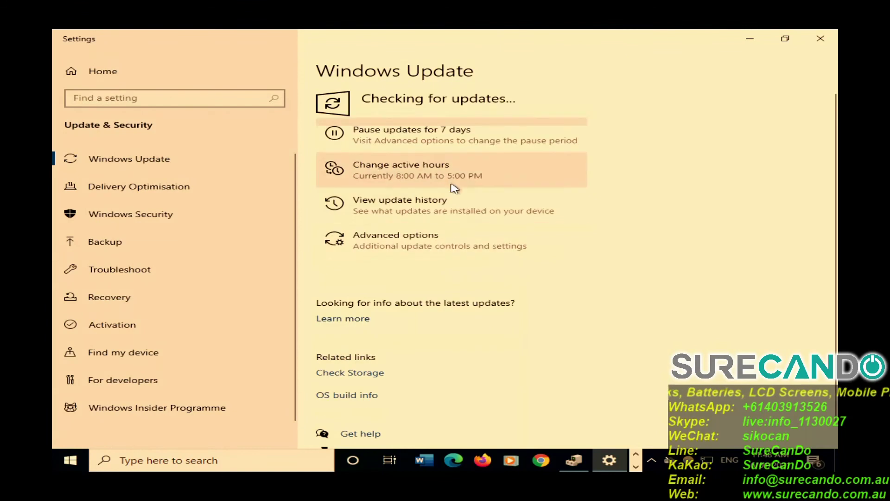
pyautogui.click(74, 408)
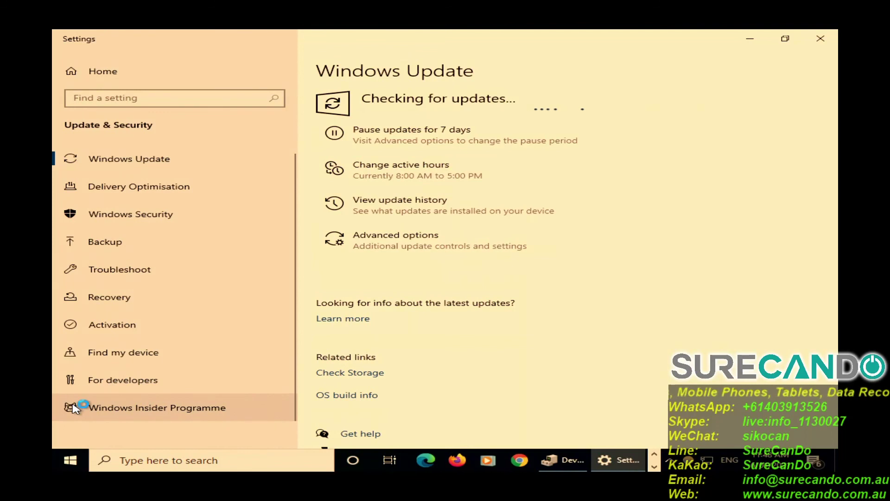